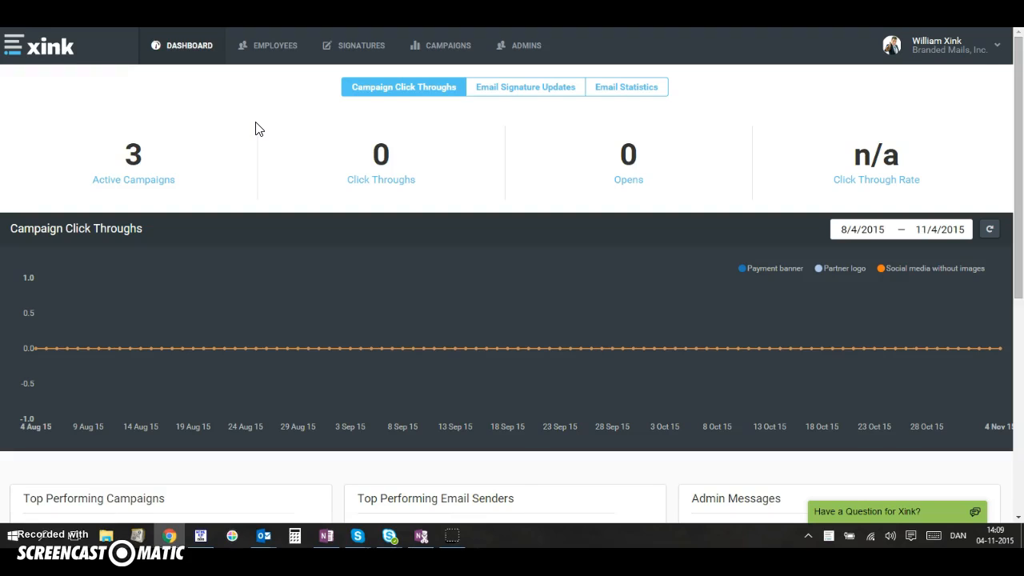
- Open the admins list and review the permissions of the second listed admin, leaving them unchanged
{"action": "left_click", "coordinate": [291, 130]}
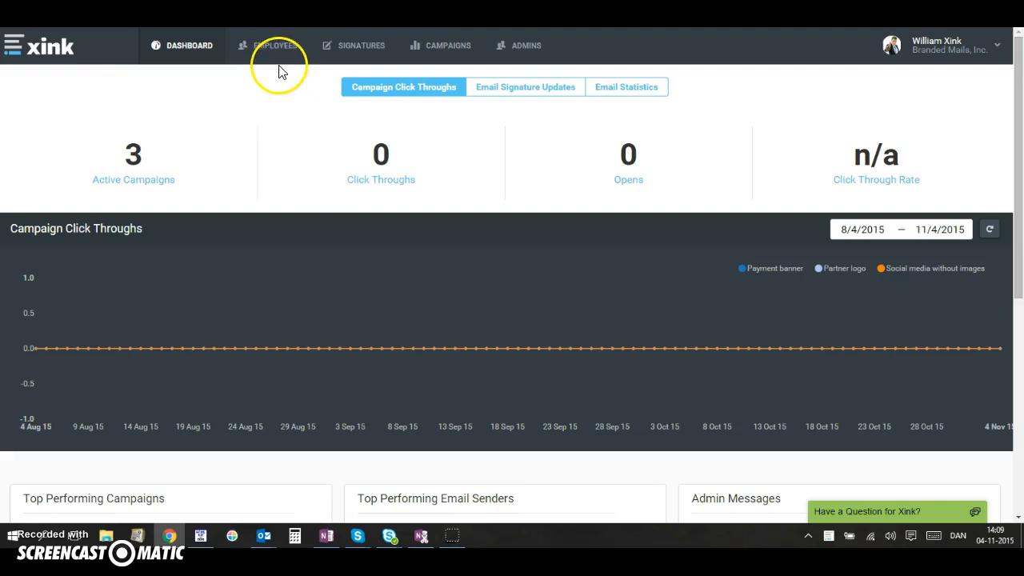
{"action": "left_click", "coordinate": [527, 53]}
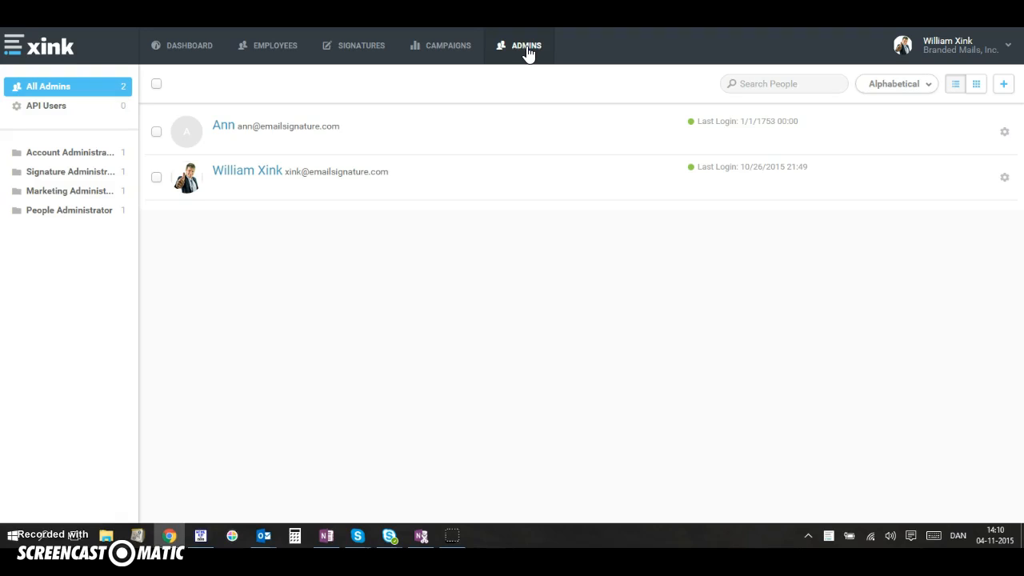
{"action": "left_click", "coordinate": [526, 48]}
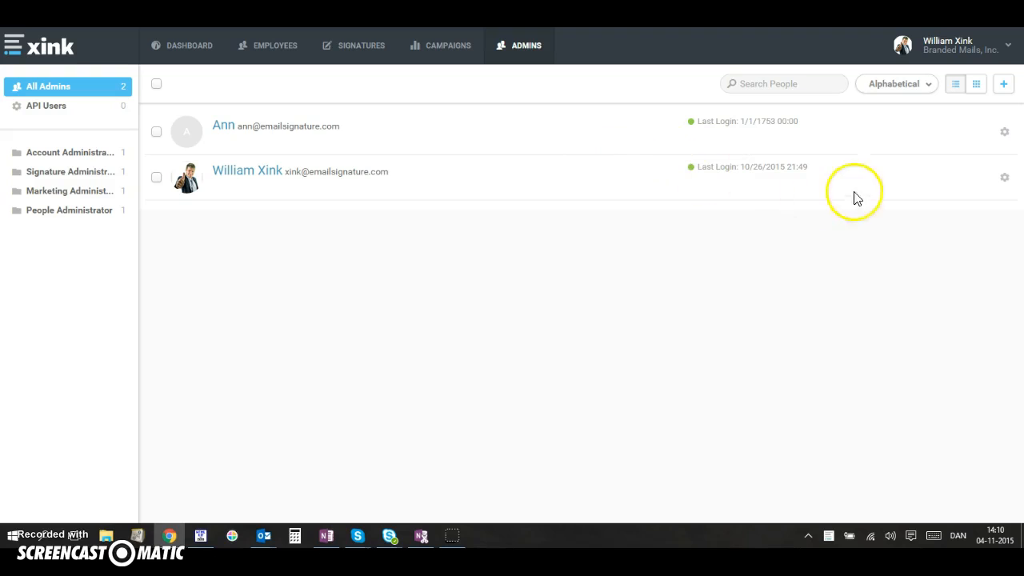
{"action": "left_click", "coordinate": [1005, 178]}
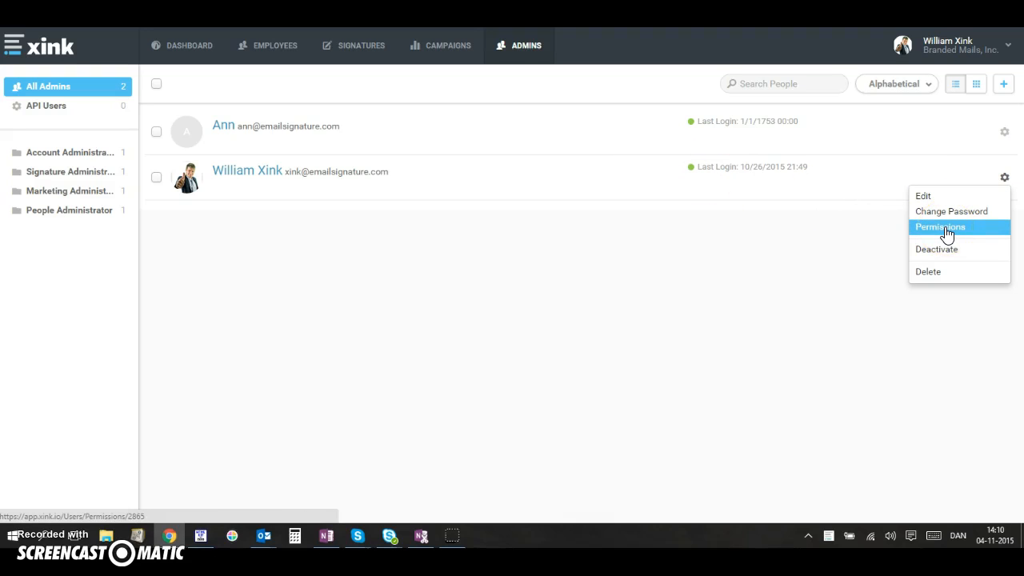
{"action": "left_click", "coordinate": [944, 229]}
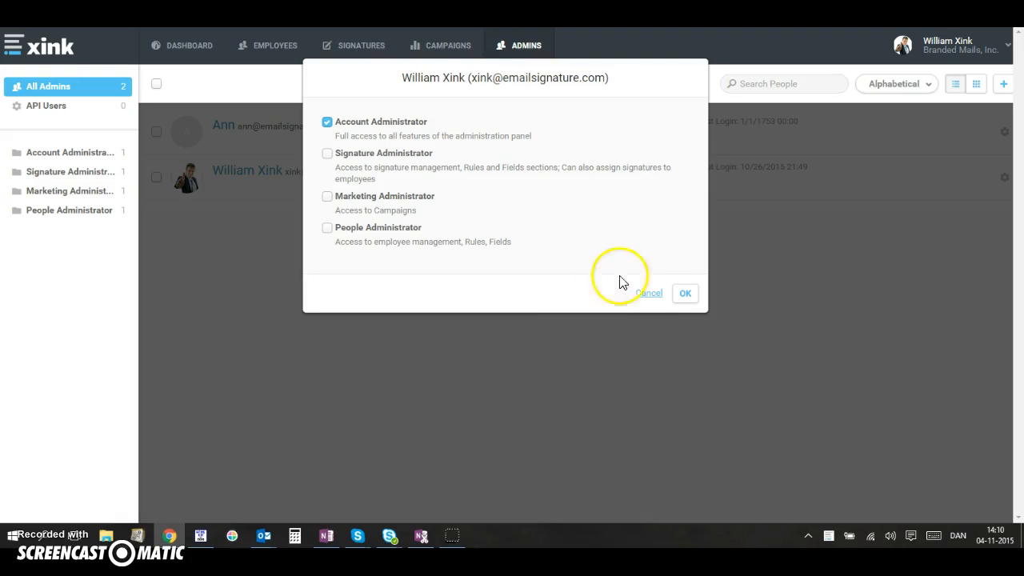
{"action": "left_click", "coordinate": [648, 293]}
- Review the permissions of the first listed admin without changing any administrator roles
{"action": "left_click", "coordinate": [1004, 131]}
{"action": "left_click", "coordinate": [953, 182]}
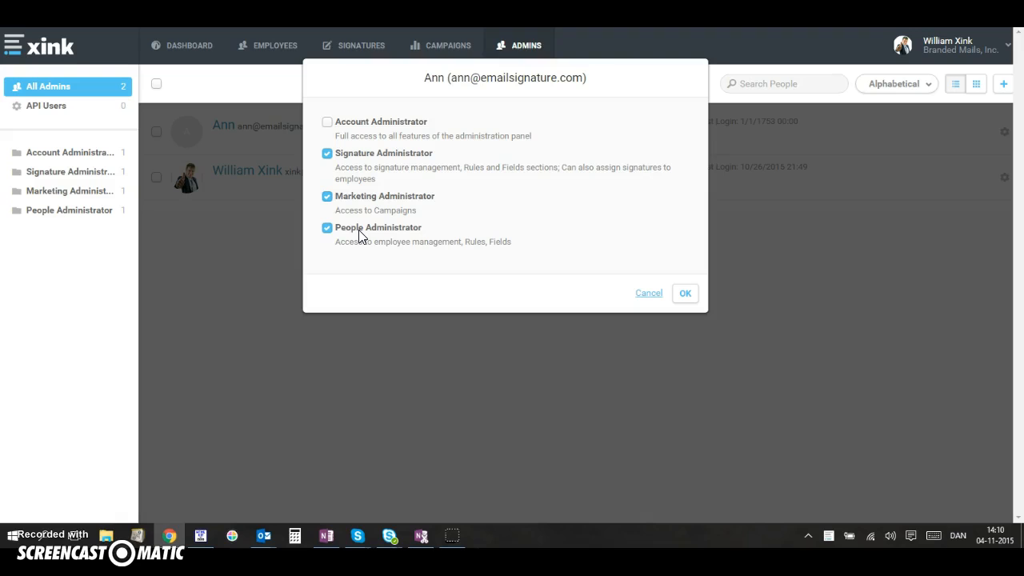
{"action": "left_click", "coordinate": [649, 295]}
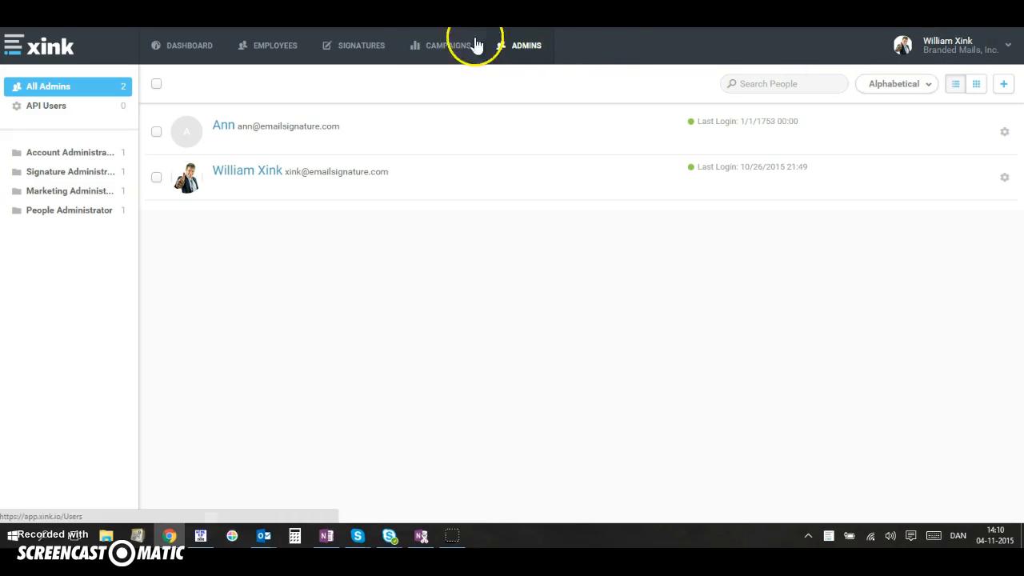
- View the list of campaigns and the list of email signatures
{"action": "left_click", "coordinate": [442, 50]}
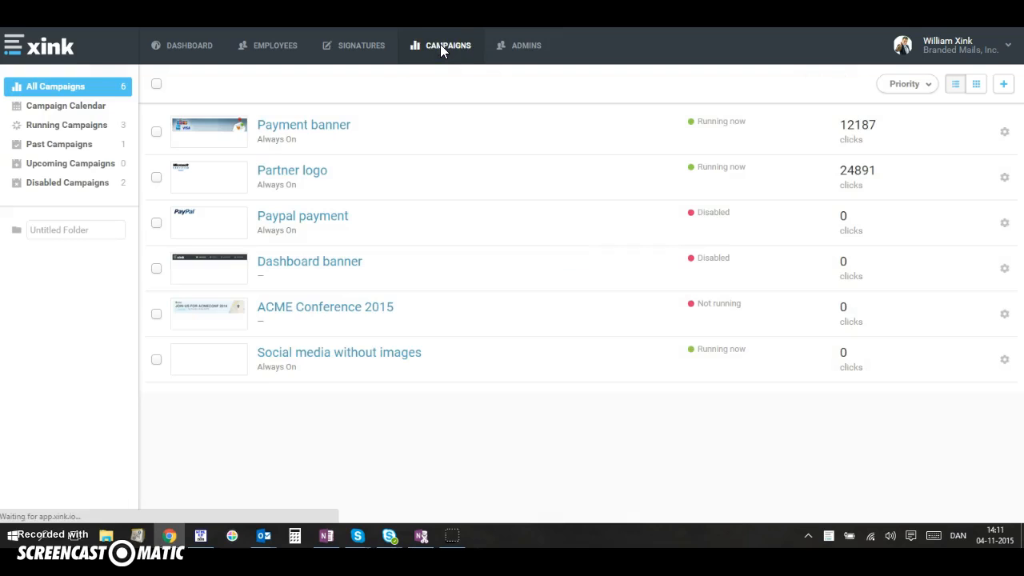
{"action": "left_click", "coordinate": [378, 44]}
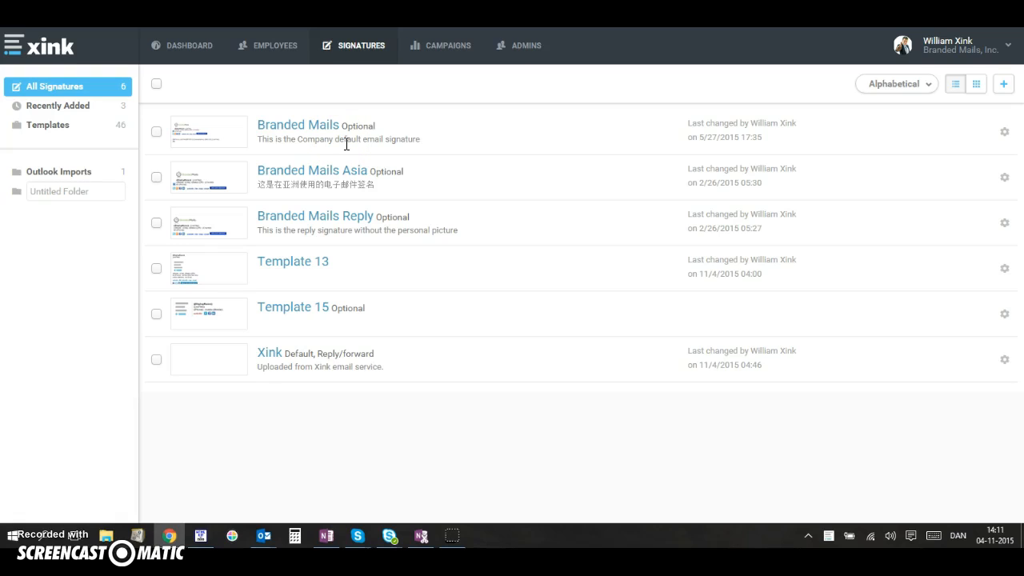
- In the employees list, check the options for adding employees and view the first employee's details
{"action": "left_click", "coordinate": [276, 46]}
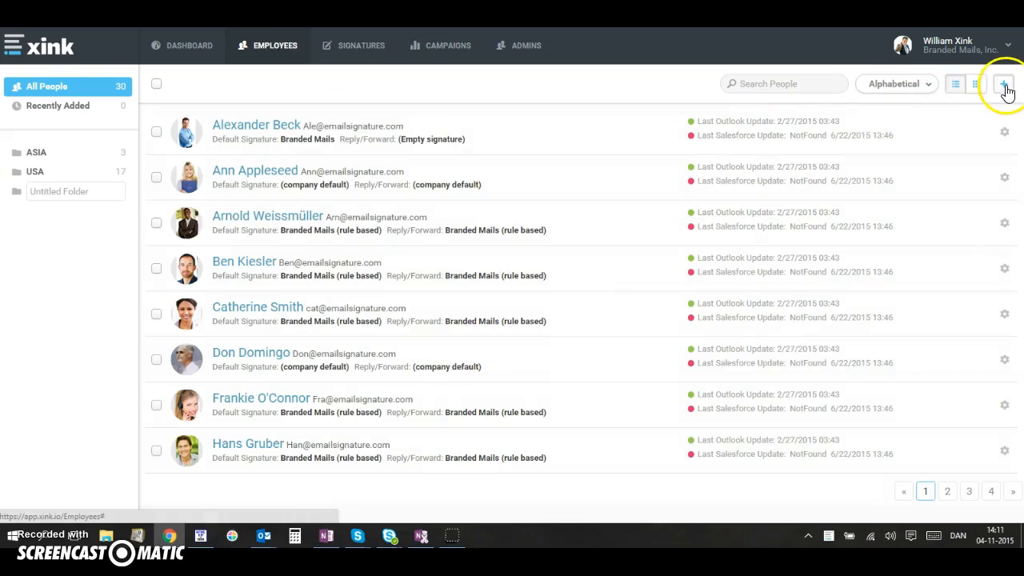
{"action": "left_click", "coordinate": [1004, 85]}
{"action": "left_click", "coordinate": [954, 128]}
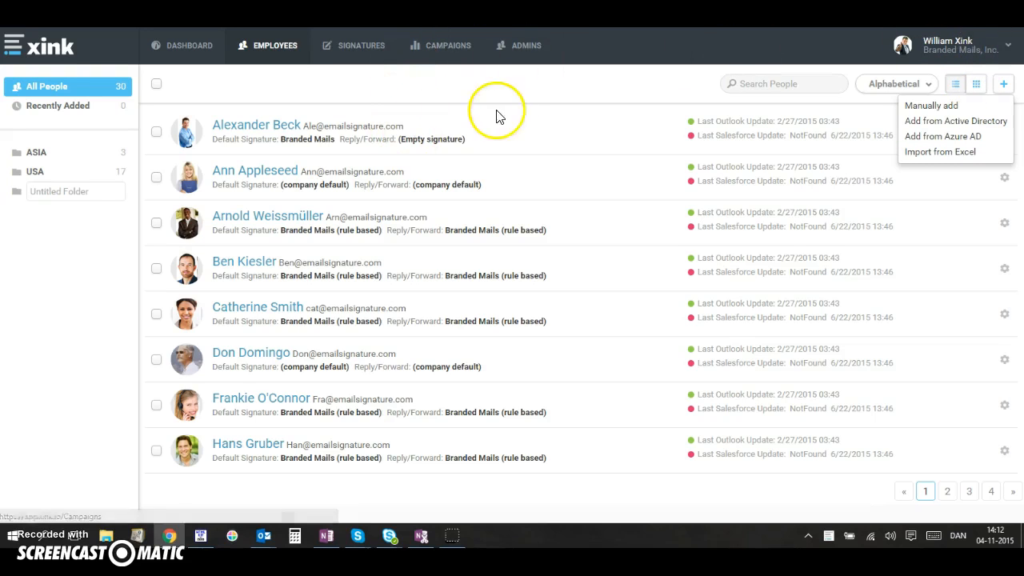
{"action": "left_click", "coordinate": [263, 126]}
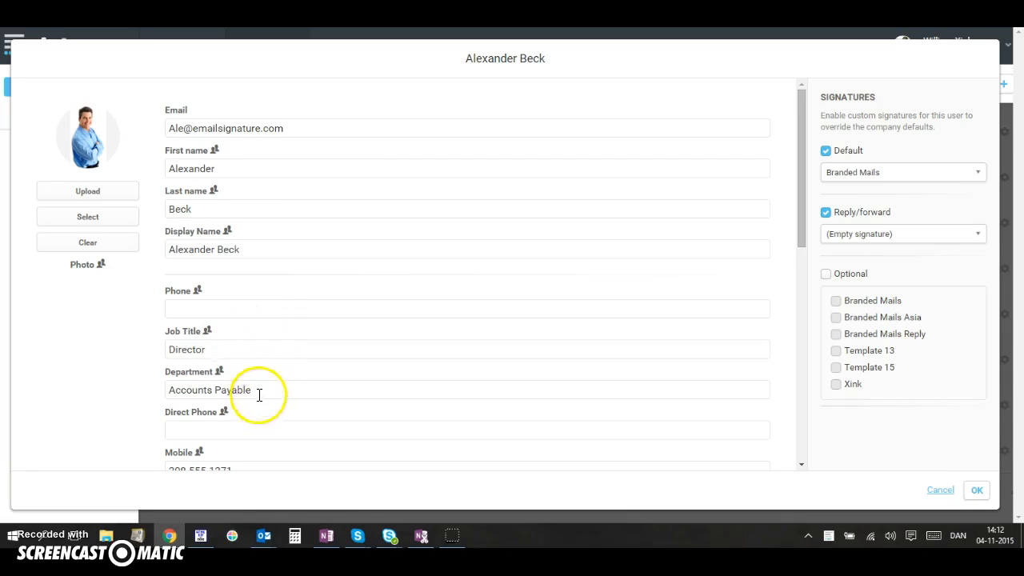
{"action": "left_click", "coordinate": [945, 490]}
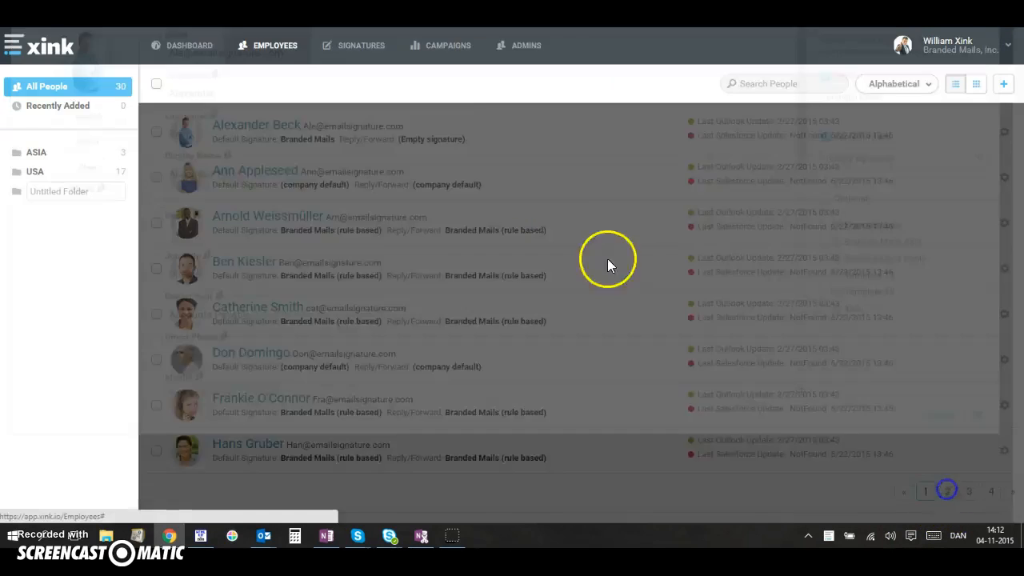
- Open the Fields settings in the account preferences and look through the employee field list
{"action": "left_click", "coordinate": [958, 42]}
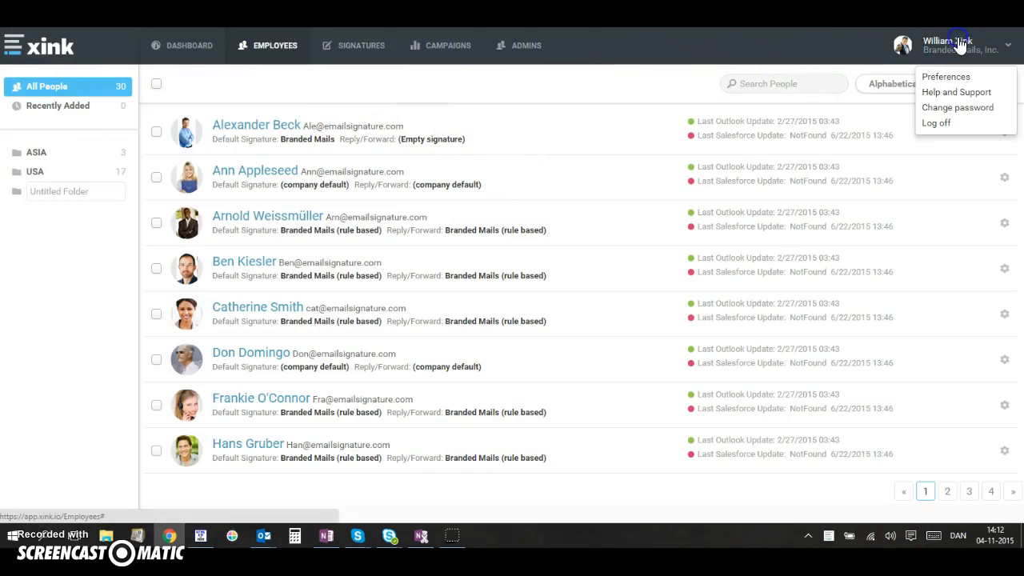
{"action": "left_click", "coordinate": [967, 79]}
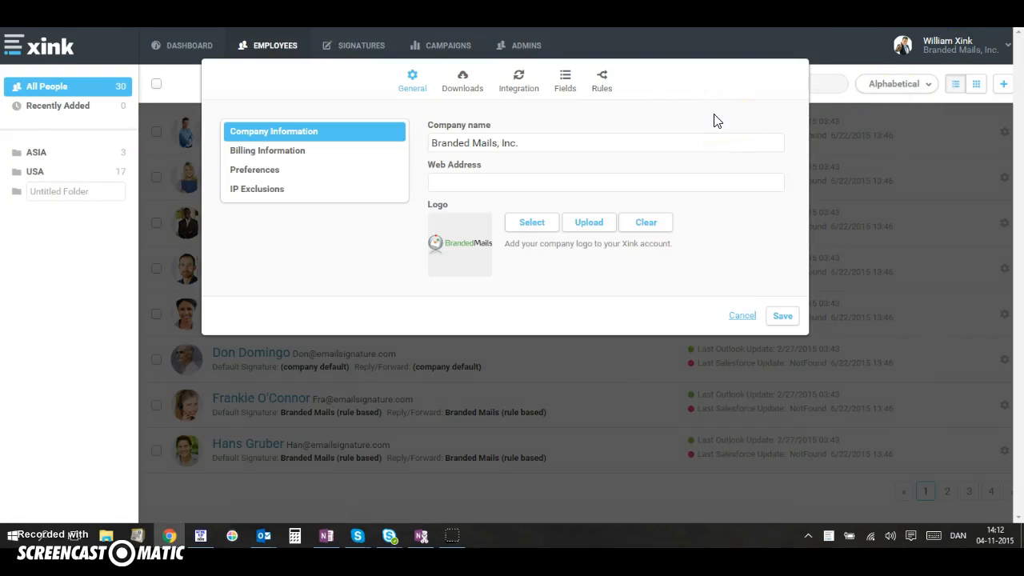
{"action": "left_click", "coordinate": [565, 83]}
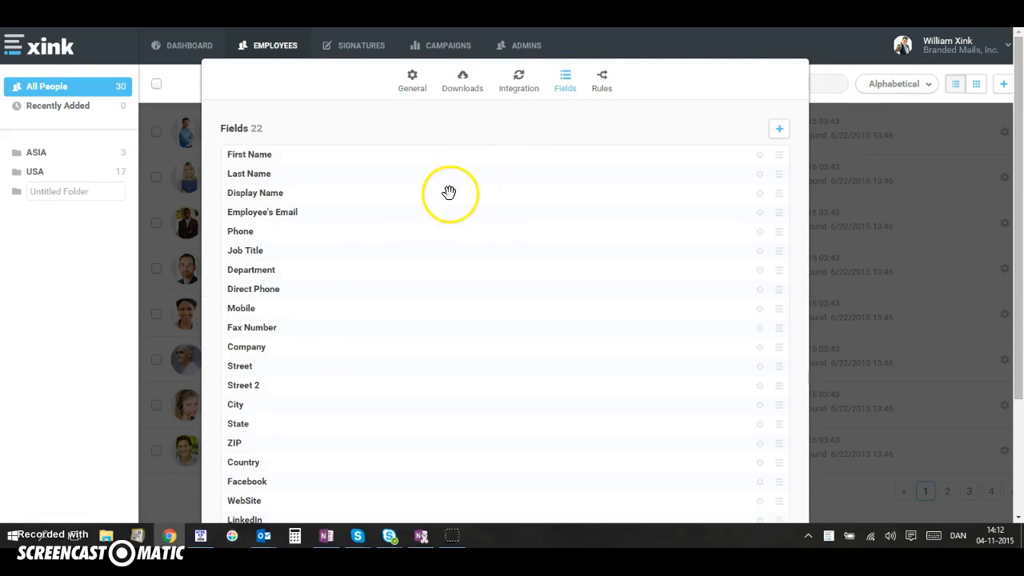
{"action": "scroll", "coordinate": [381, 244], "scroll_direction": "down", "scroll_amount": 2}
{"action": "scroll", "coordinate": [380, 244], "scroll_direction": "up", "scroll_amount": 2}
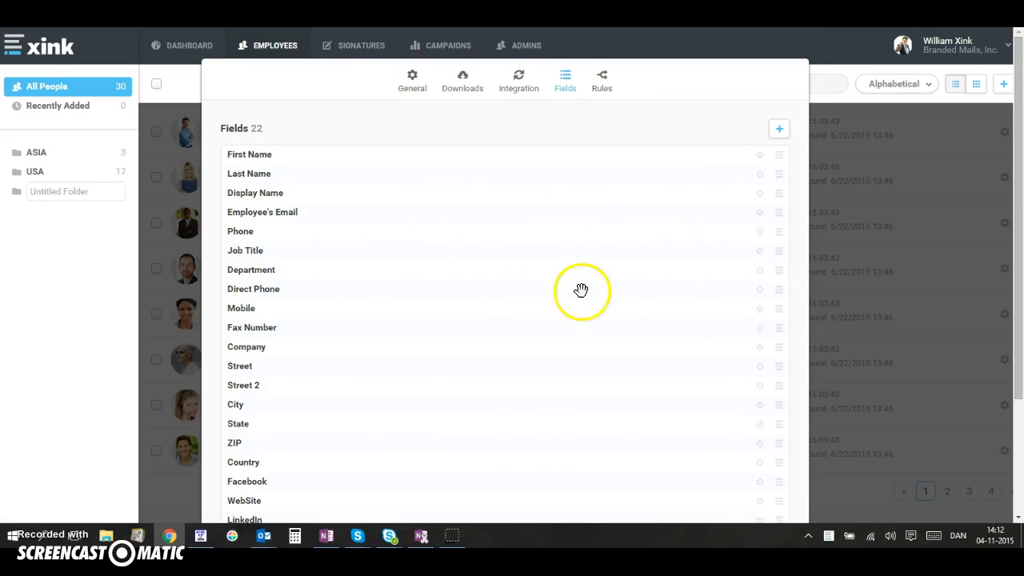
- Inspect the Street 2 field's properties, including its AD Property Name, and cancel without changes
{"action": "left_click", "coordinate": [760, 386]}
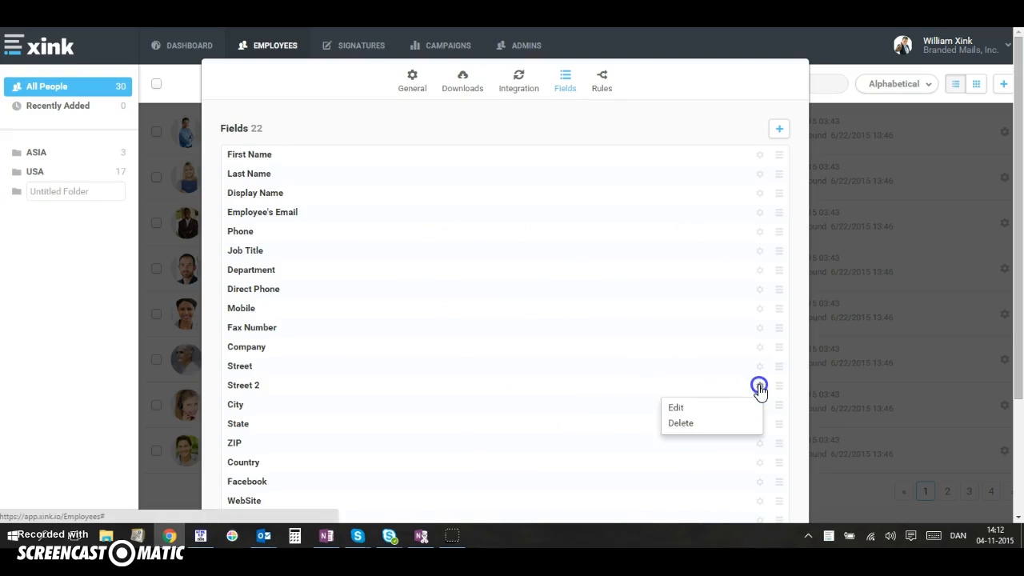
{"action": "left_click", "coordinate": [681, 408]}
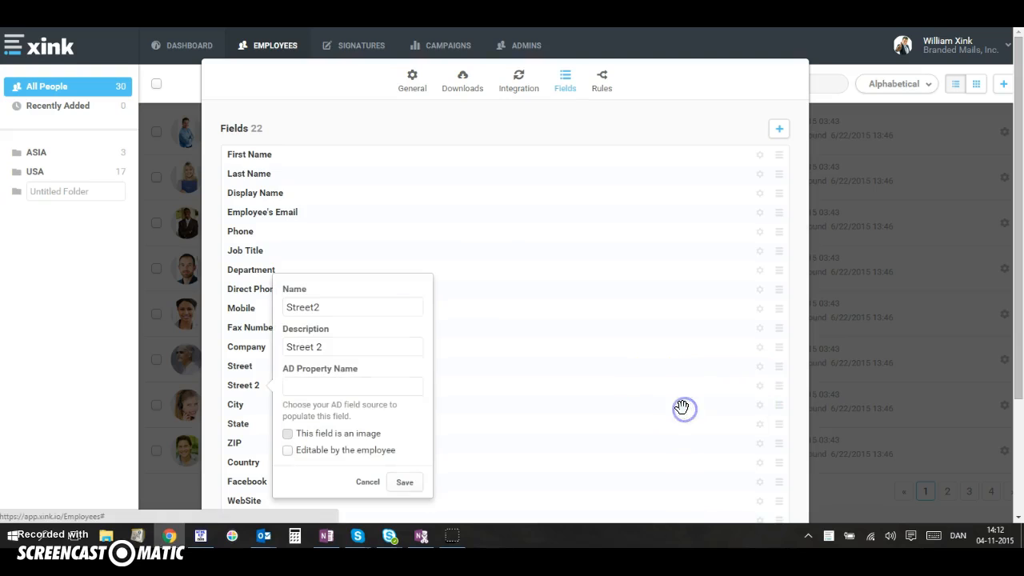
{"action": "left_click", "coordinate": [309, 382]}
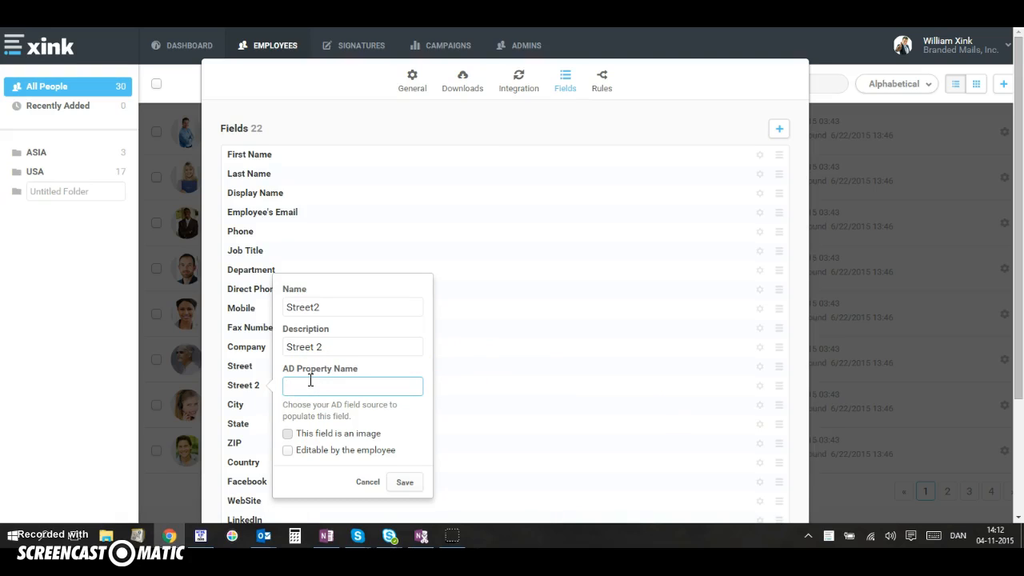
{"action": "left_click", "coordinate": [369, 482]}
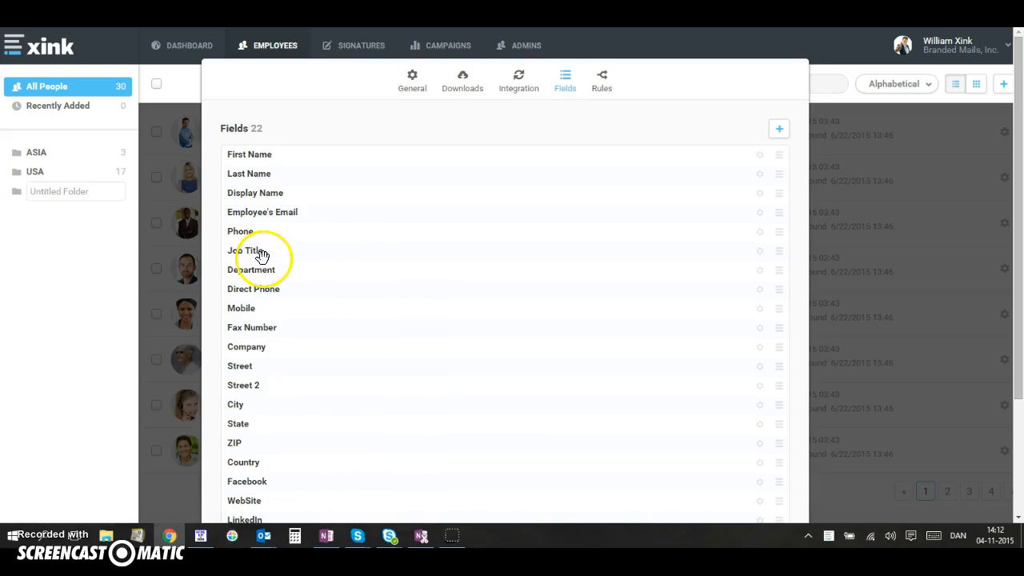
- Inspect the Job Title field's AD Property Name and cancel the edit
{"action": "left_click", "coordinate": [759, 250]}
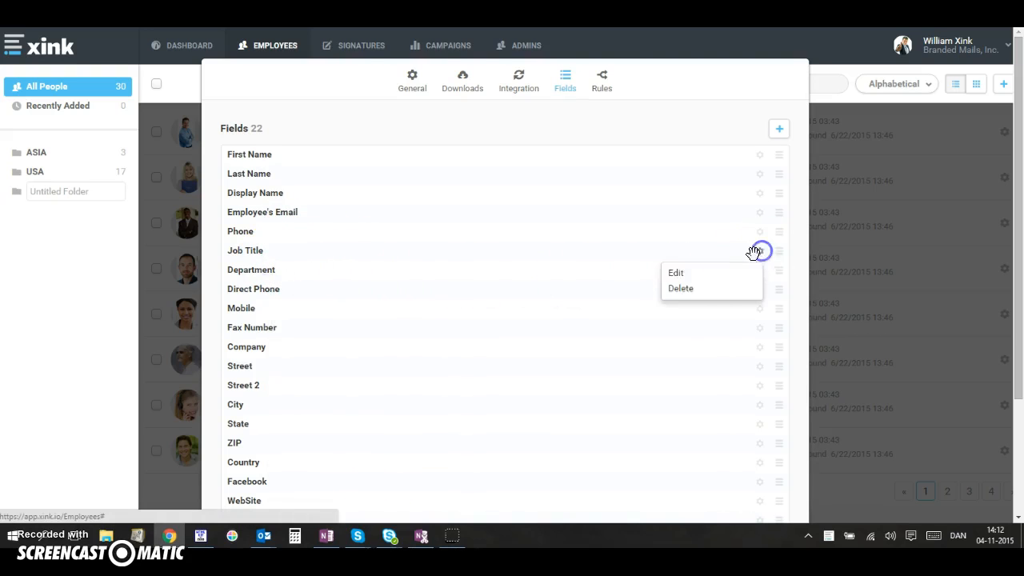
{"action": "left_click", "coordinate": [695, 275]}
{"action": "double_click", "coordinate": [298, 252]}
{"action": "left_click", "coordinate": [370, 349]}
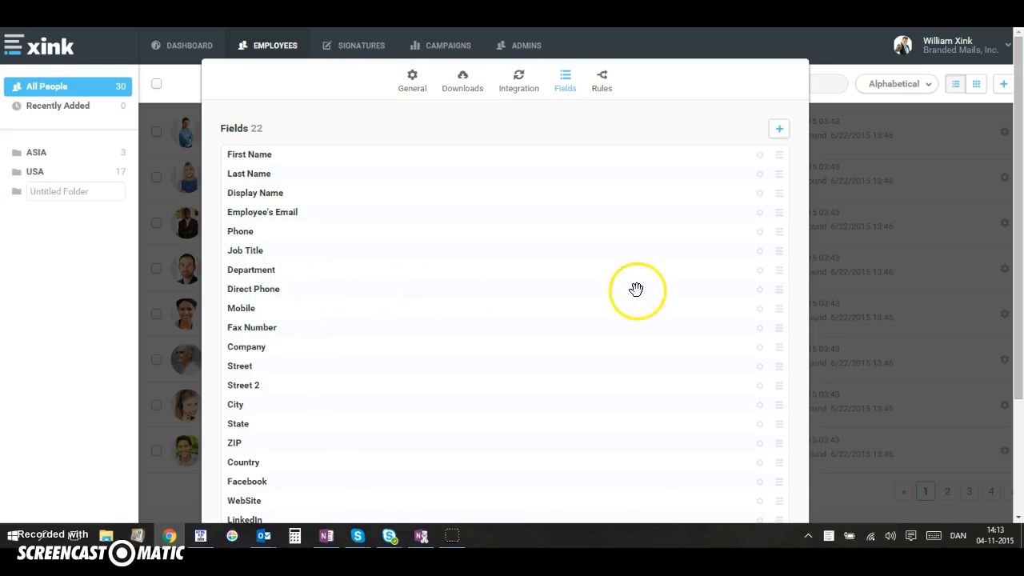
- Inspect the Direct Phone field's AD Property Name and discard the edit
{"action": "left_click", "coordinate": [760, 291]}
{"action": "left_click", "coordinate": [701, 312]}
{"action": "left_click_drag", "start_coordinate": [382, 291], "coordinate": [292, 293]}
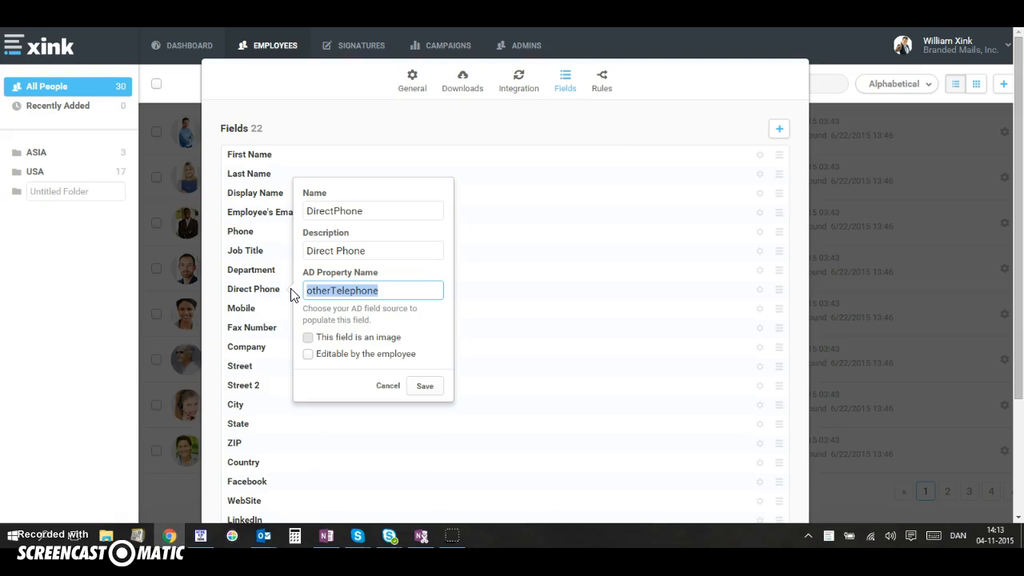
{"action": "left_click", "coordinate": [391, 385]}
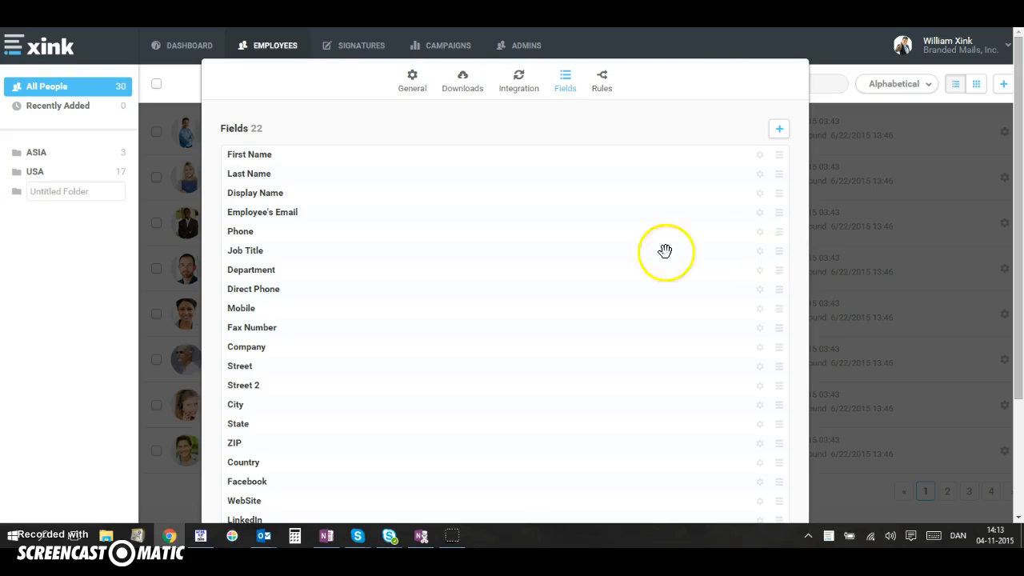
- Move the Phone field between Department and Direct Phone in the field list and save the preferences
{"action": "left_click", "coordinate": [779, 233]}
{"action": "left_click_drag", "start_coordinate": [779, 233], "coordinate": [776, 276]}
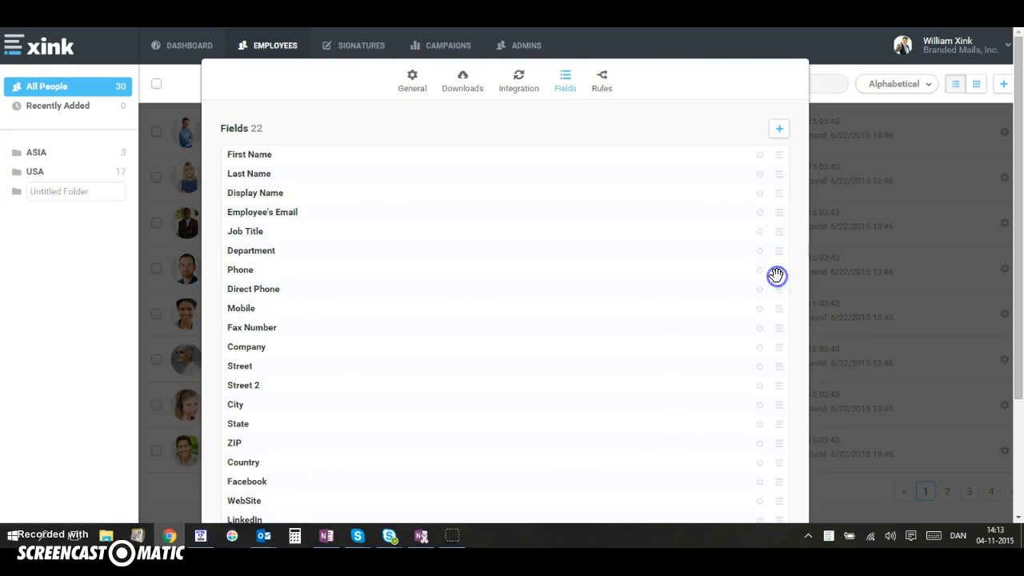
{"action": "scroll", "coordinate": [488, 273], "scroll_direction": "down", "scroll_amount": 2}
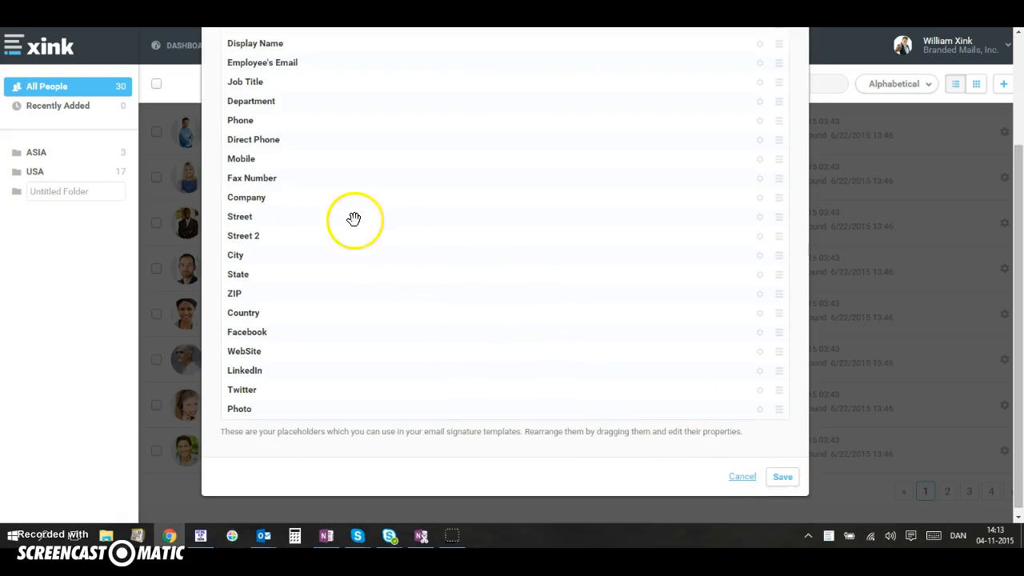
{"action": "left_click", "coordinate": [780, 478]}
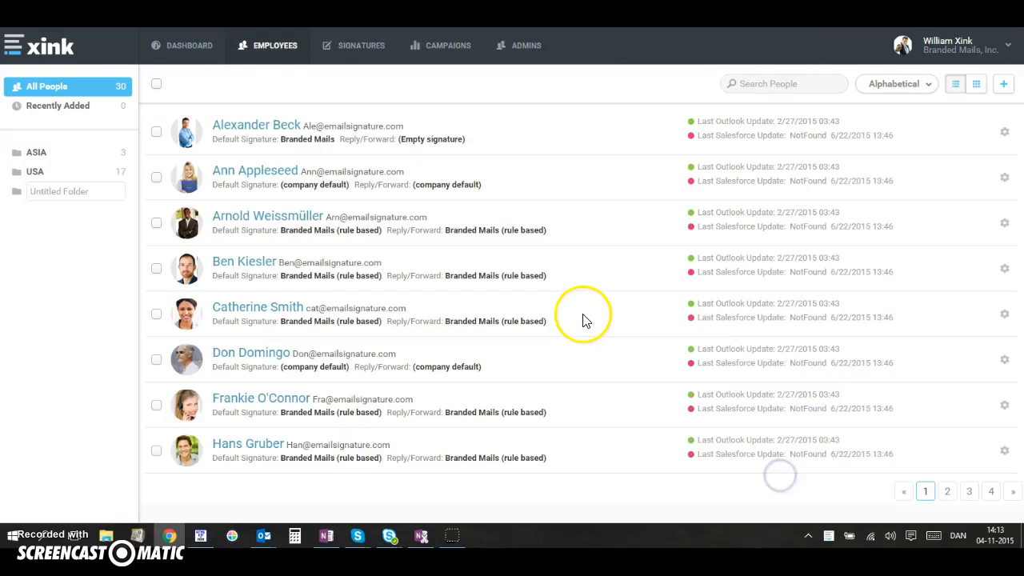
- Check the field order in the first employee's details and close the record without changes
{"action": "left_click", "coordinate": [253, 126]}
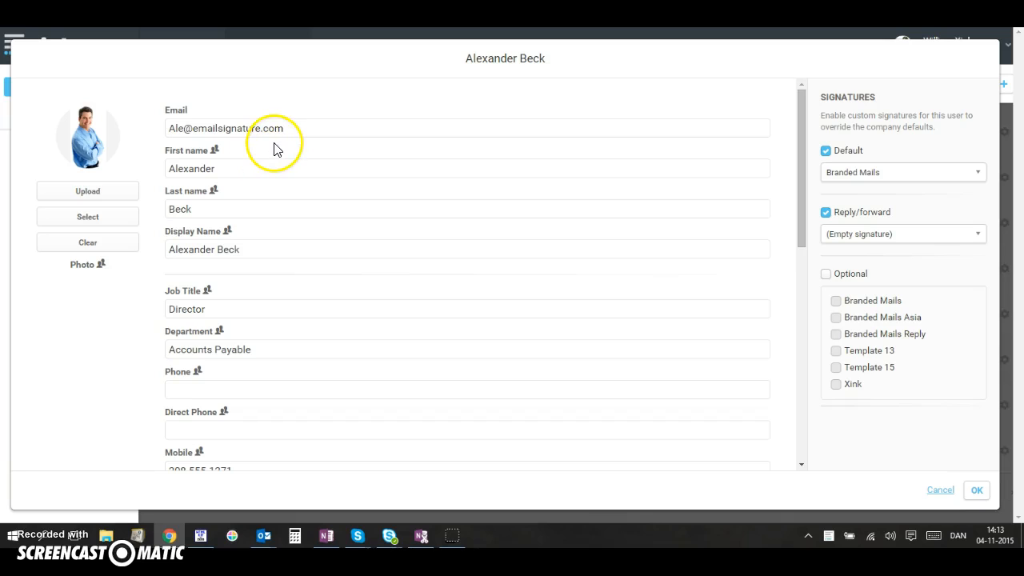
{"action": "scroll", "coordinate": [277, 149], "scroll_direction": "down", "scroll_amount": 4}
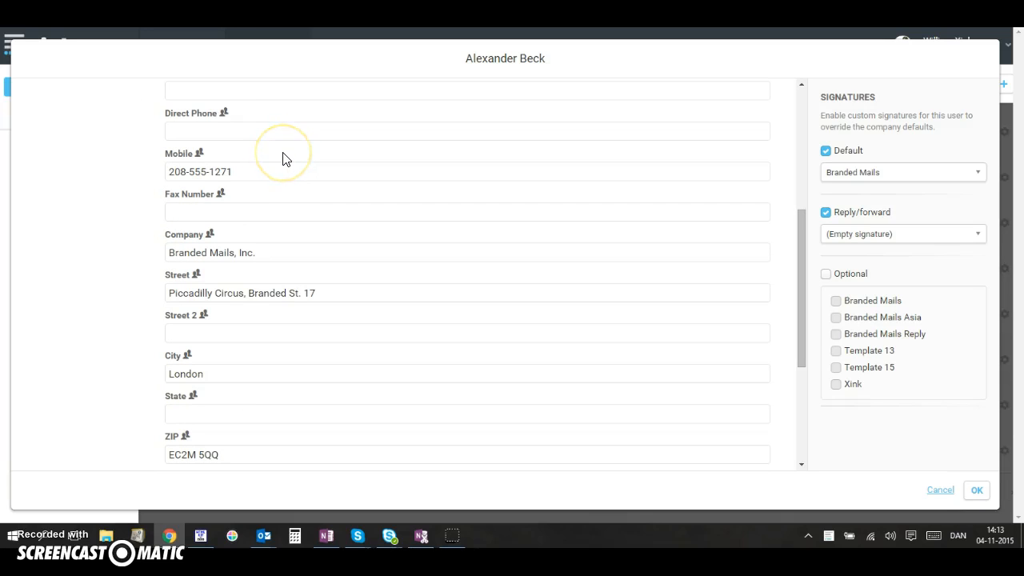
{"action": "scroll", "coordinate": [285, 159], "scroll_direction": "up", "scroll_amount": 4}
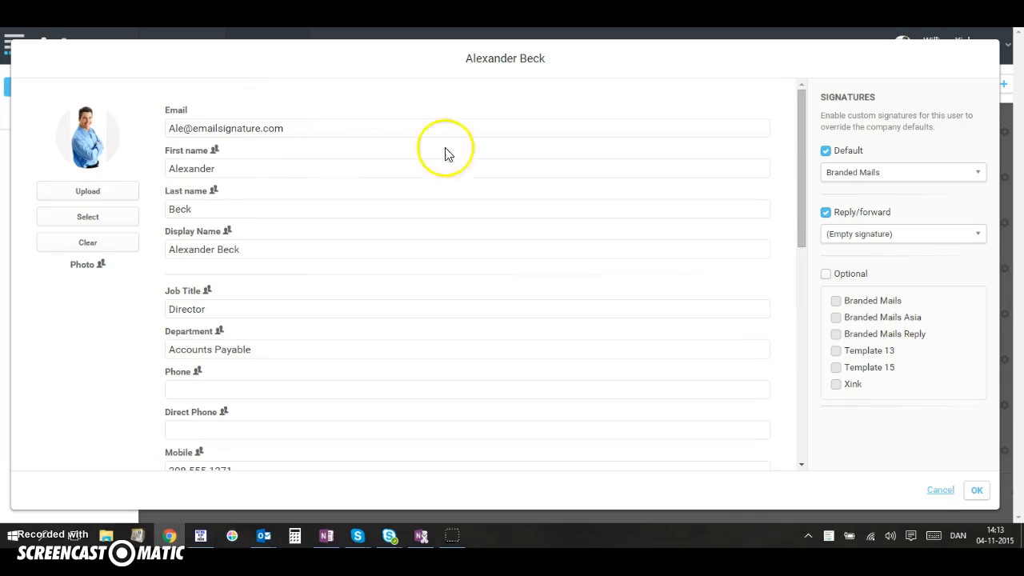
{"action": "left_click", "coordinate": [945, 493]}
- In the preferences' field list, try marking the Mobile field as editable by the employee and cancel the edit
{"action": "left_click", "coordinate": [973, 47]}
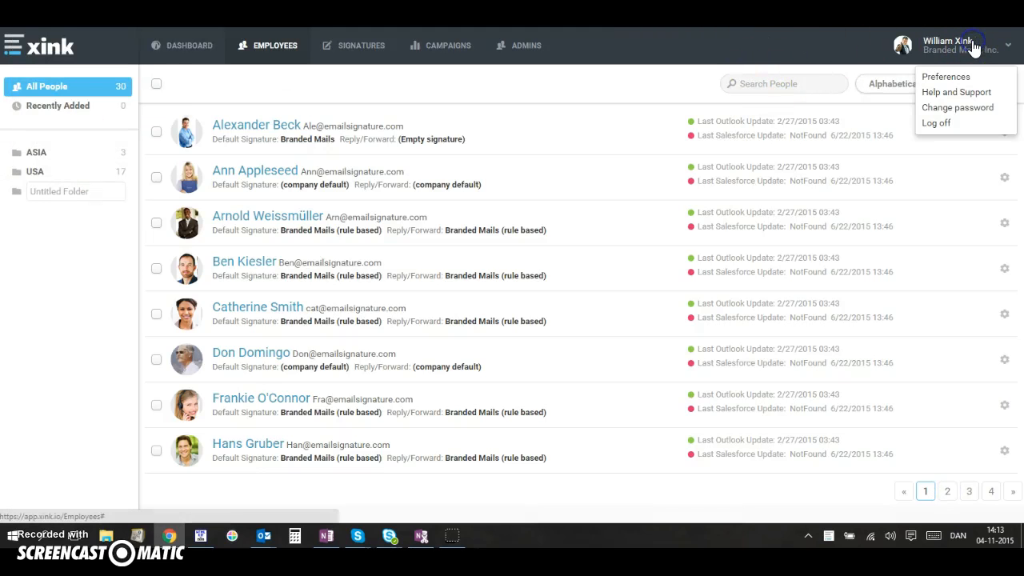
{"action": "left_click", "coordinate": [967, 76]}
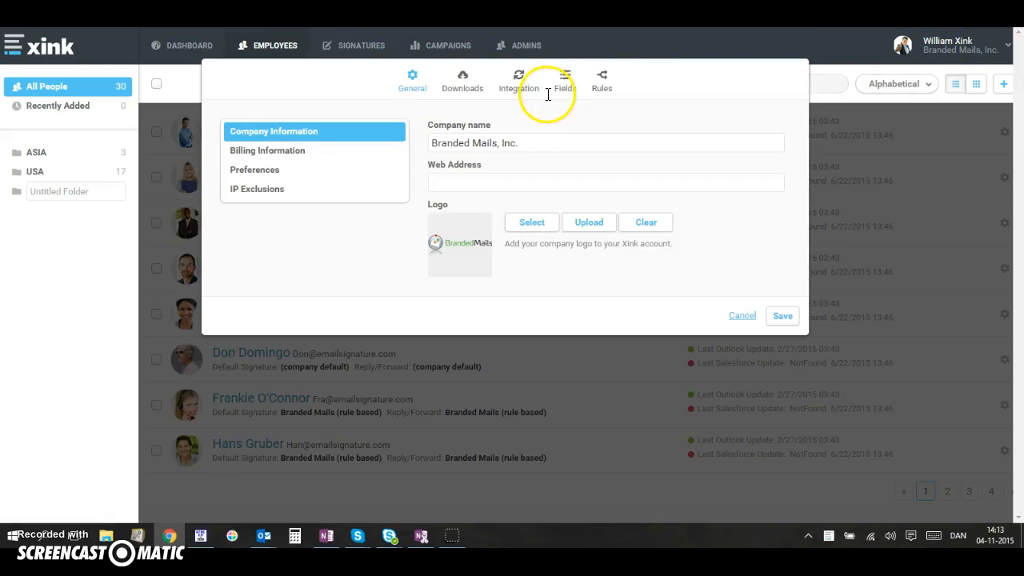
{"action": "left_click", "coordinate": [565, 85]}
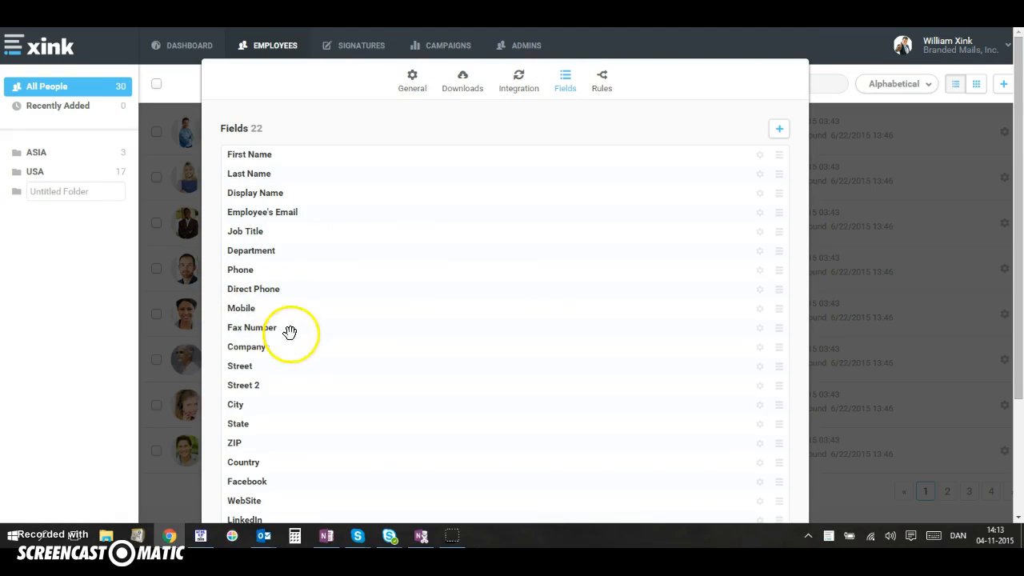
{"action": "left_click", "coordinate": [761, 309]}
{"action": "left_click", "coordinate": [710, 334]}
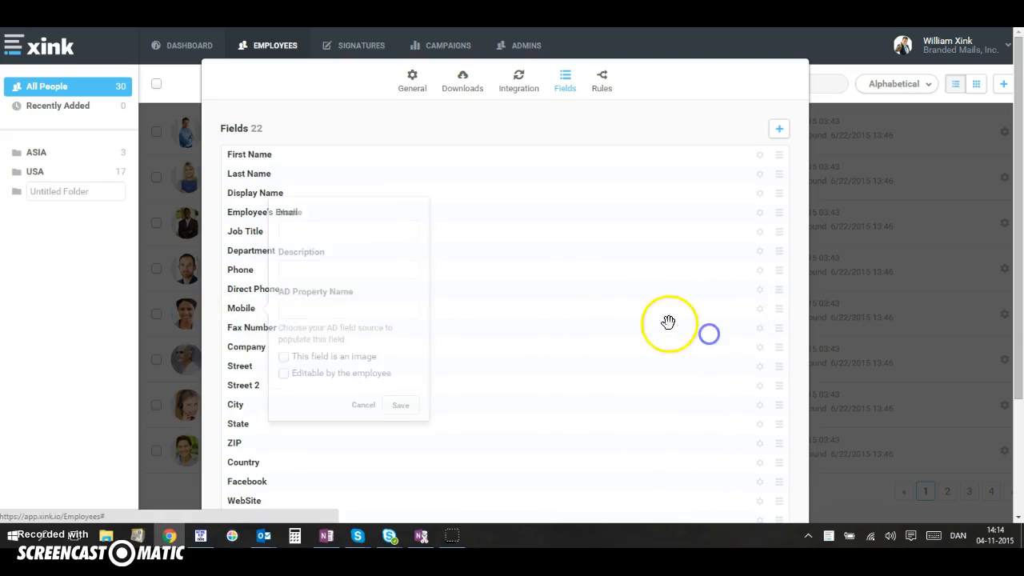
{"action": "left_click", "coordinate": [285, 376]}
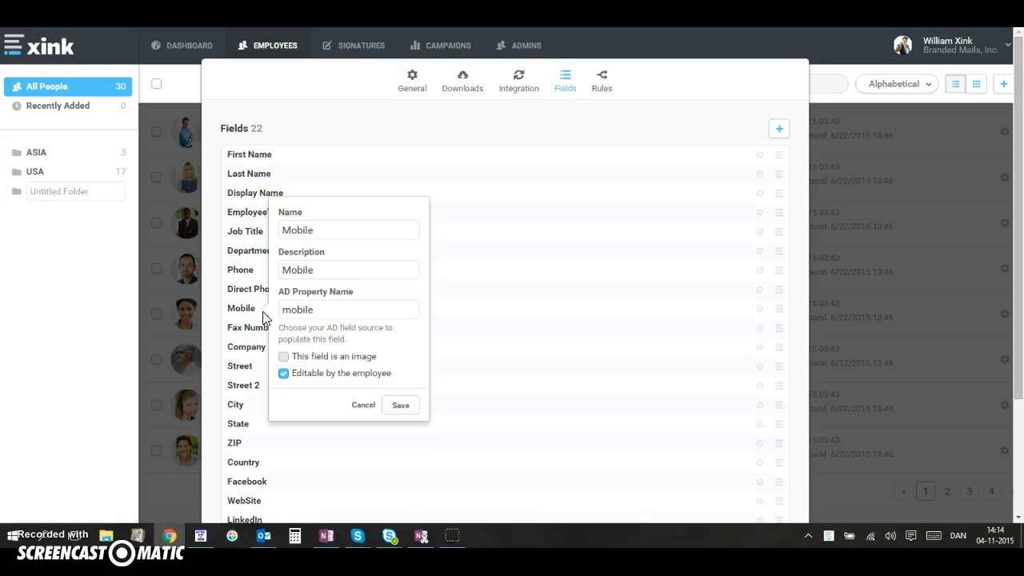
{"action": "left_click", "coordinate": [361, 407]}
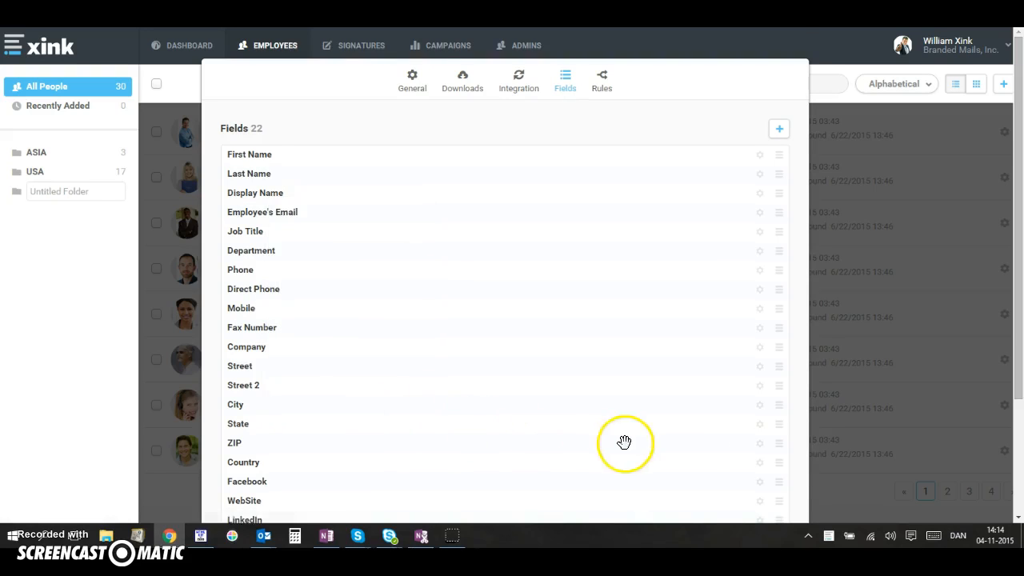
- Reopen the Mobile field's properties and enable editing by the employee
{"action": "scroll", "coordinate": [704, 460], "scroll_direction": "down", "scroll_amount": 2}
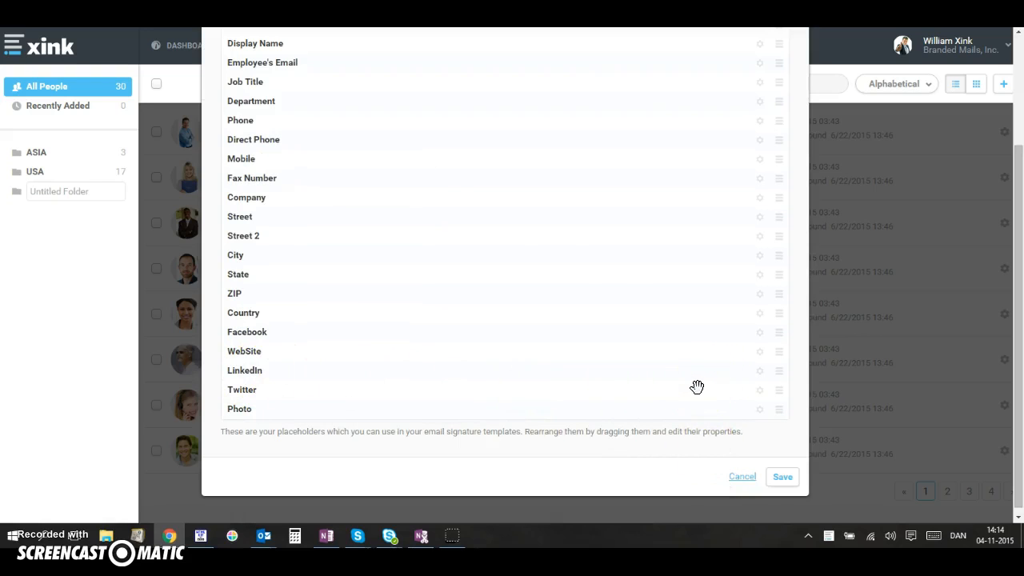
{"action": "scroll", "coordinate": [473, 267], "scroll_direction": "up", "scroll_amount": 2}
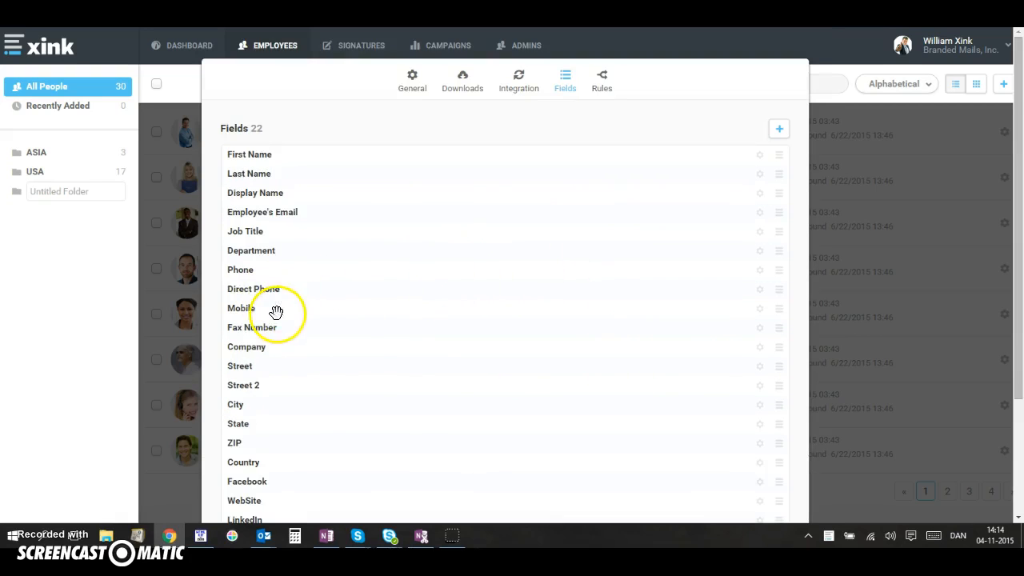
{"action": "left_click", "coordinate": [763, 312]}
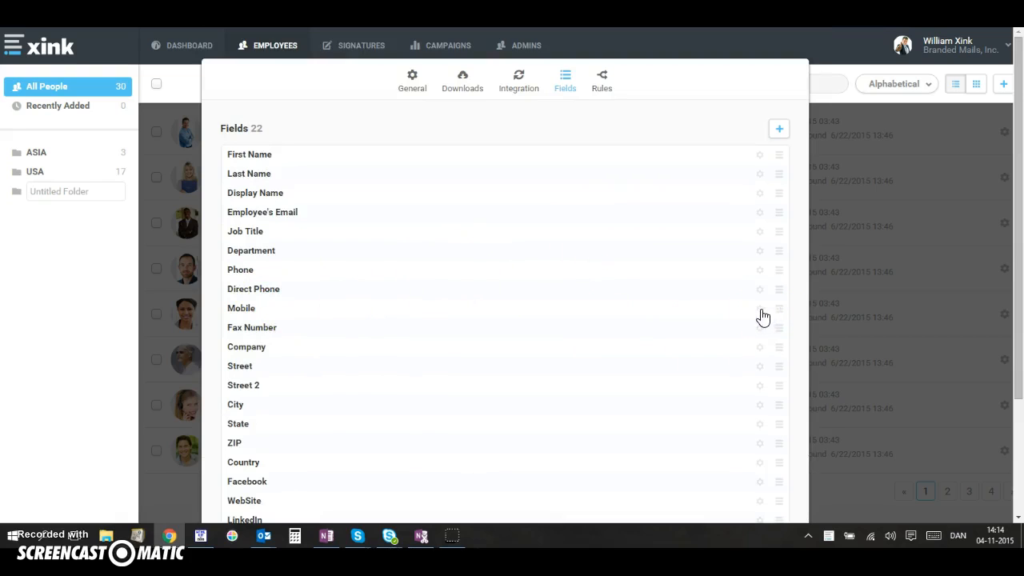
{"action": "left_click", "coordinate": [678, 330]}
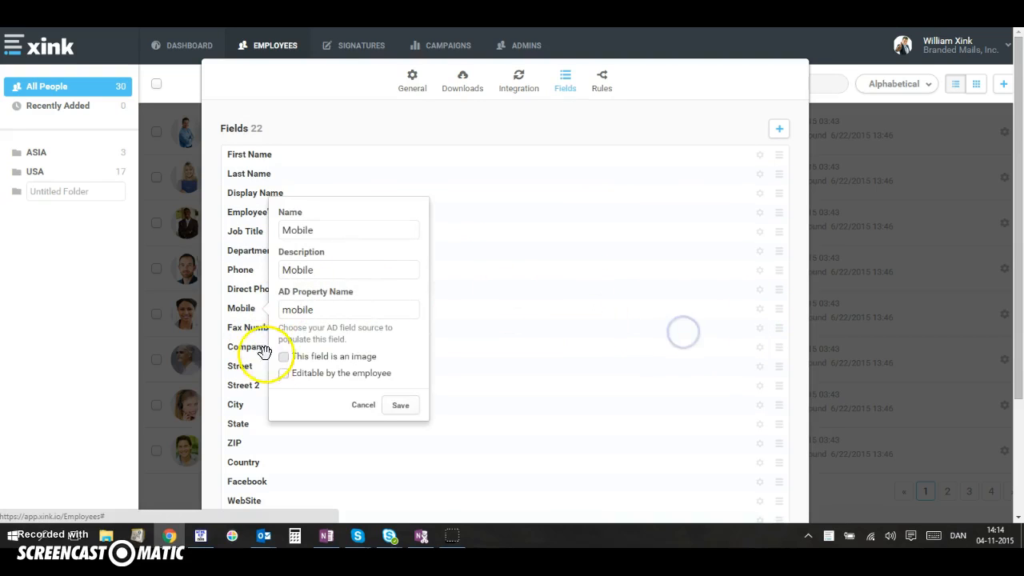
{"action": "left_click", "coordinate": [285, 373]}
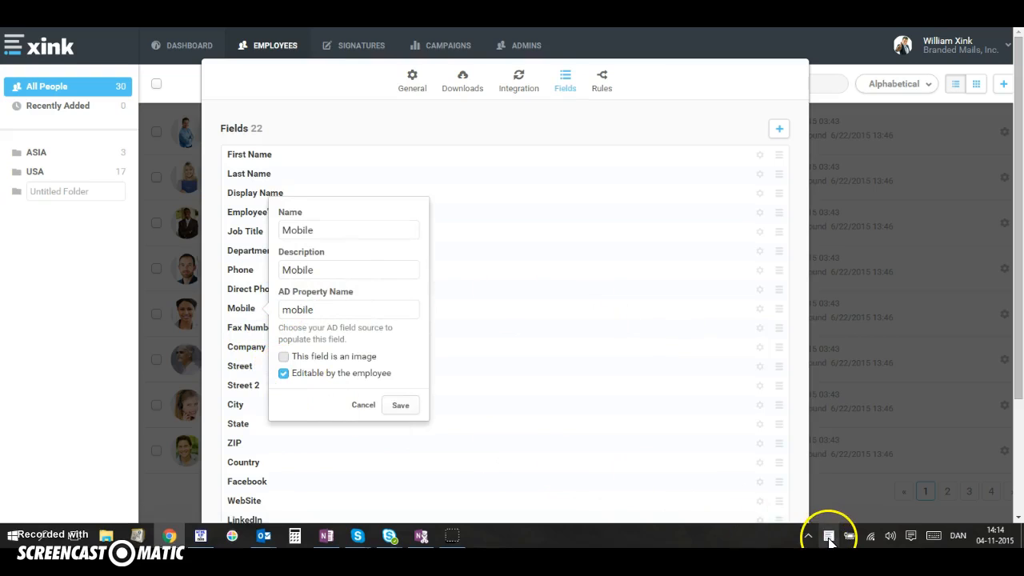
- Switch to the Xink desktop client, examine the Mobile and Sign off fields in My Contact Details, and cancel without changes
{"action": "right_click", "coordinate": [830, 540]}
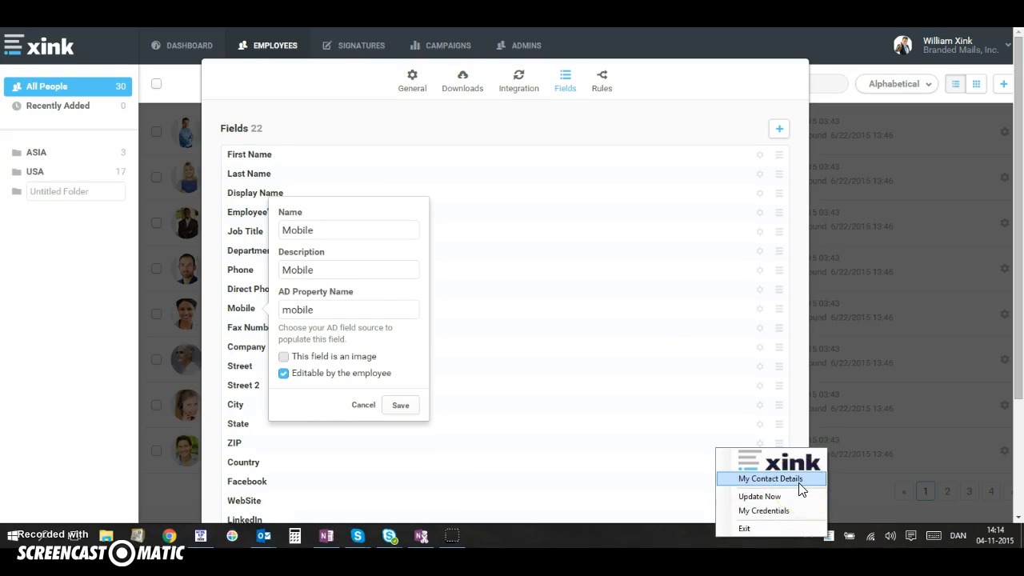
{"action": "left_click", "coordinate": [797, 480]}
{"action": "left_click", "coordinate": [691, 367]}
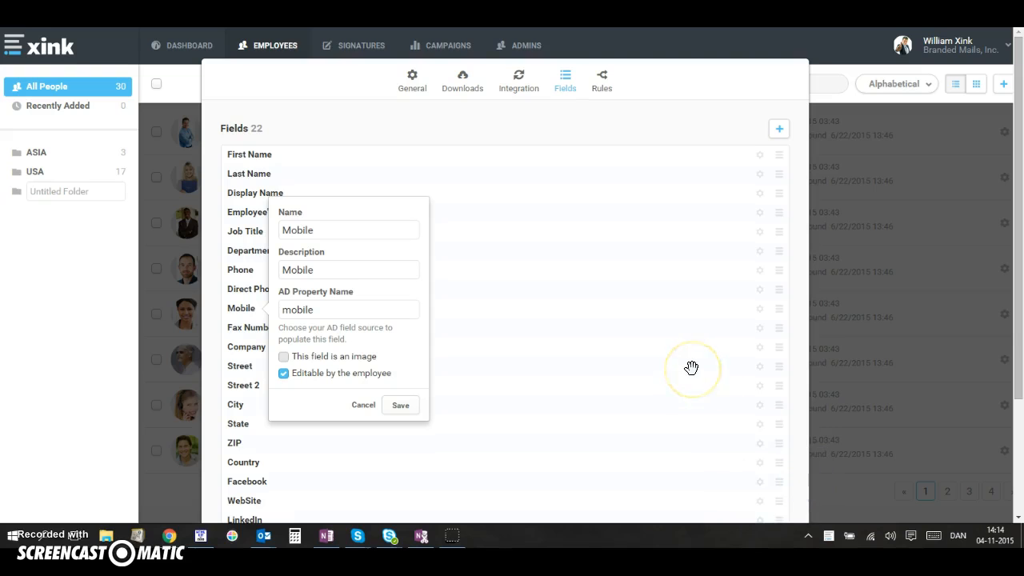
{"action": "left_click_drag", "start_coordinate": [578, 134], "coordinate": [641, 188]}
{"action": "left_click_drag", "start_coordinate": [607, 224], "coordinate": [504, 226]}
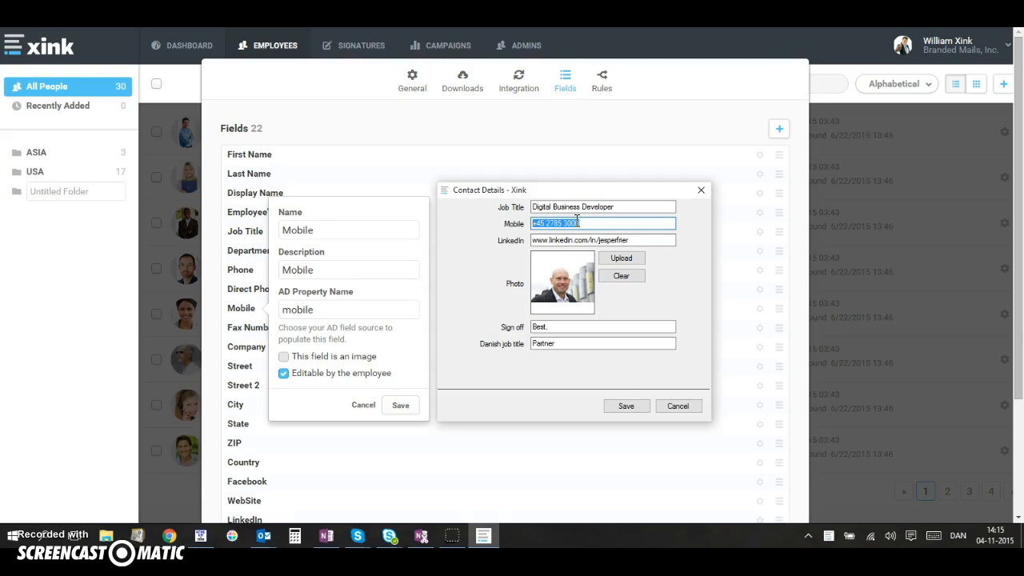
{"action": "double_click", "coordinate": [531, 327]}
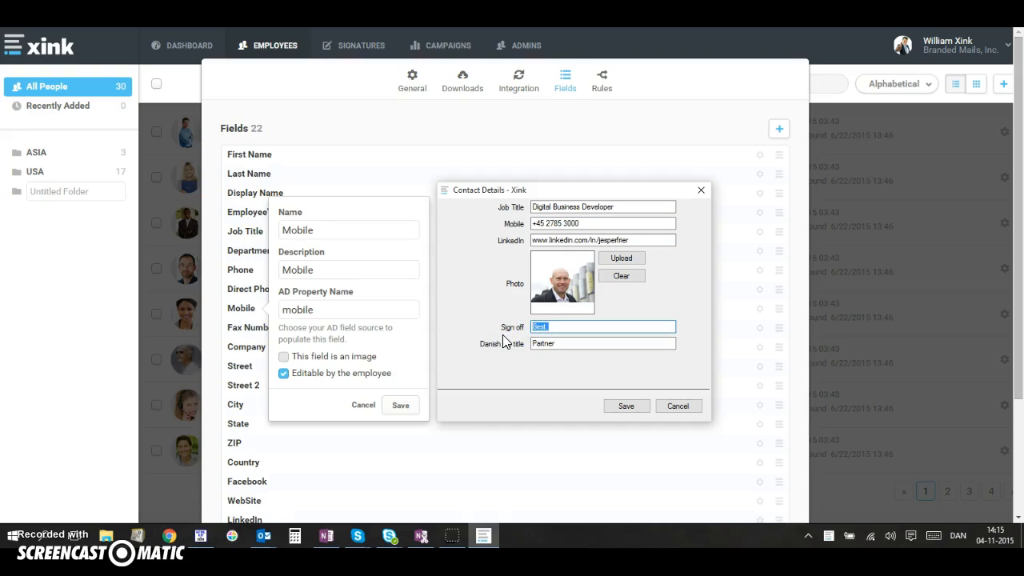
{"action": "double_click", "coordinate": [560, 327]}
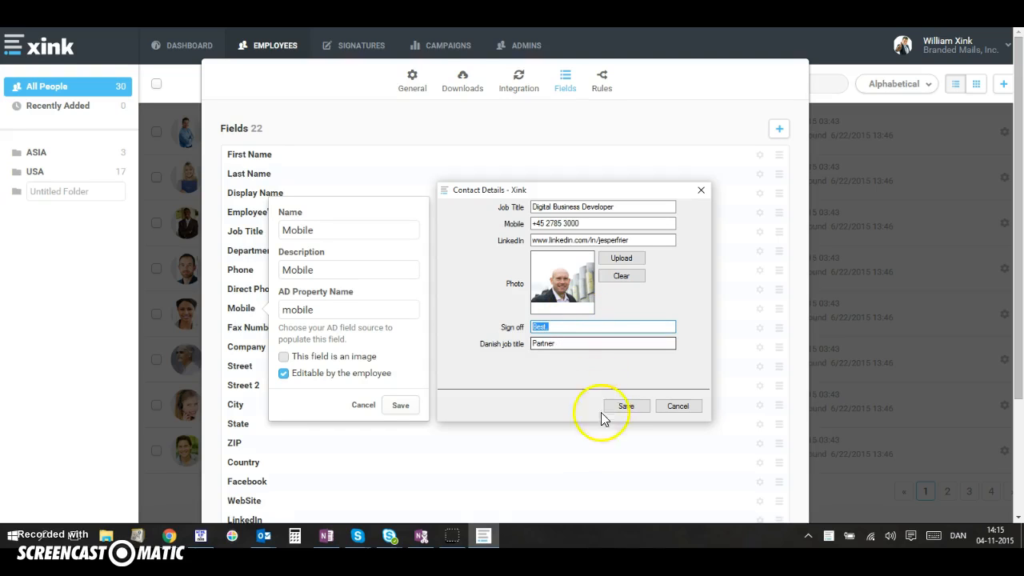
{"action": "left_click", "coordinate": [678, 406]}
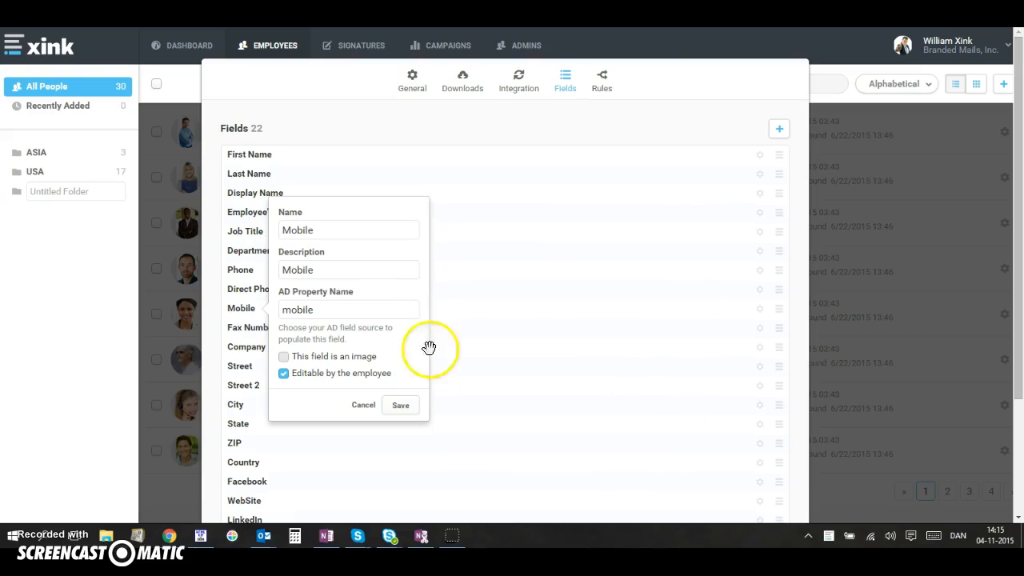
- Discard the Mobile field edit and close the preferences without saving
{"action": "left_click", "coordinate": [365, 406]}
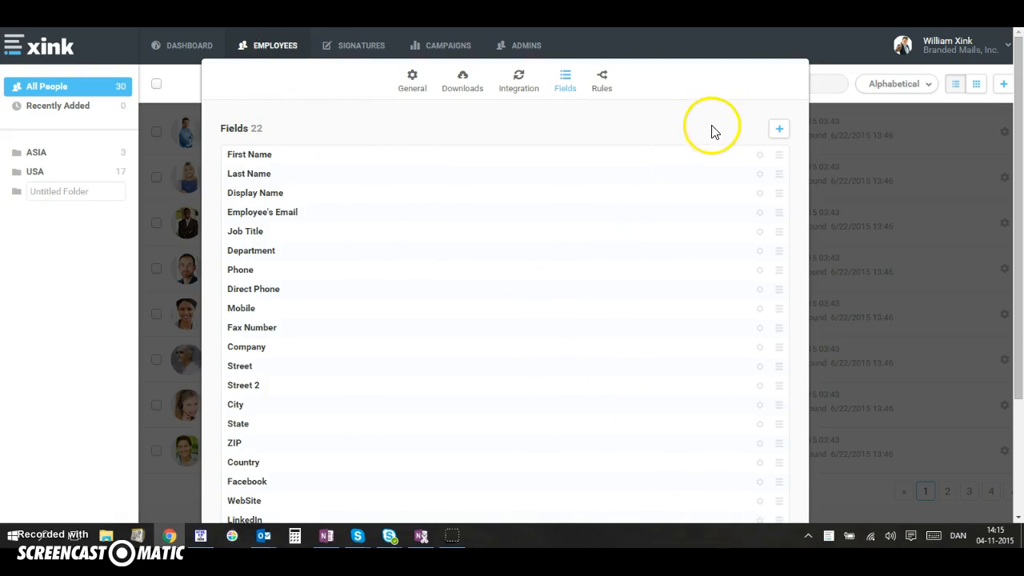
{"action": "scroll", "coordinate": [708, 132], "scroll_direction": "down", "scroll_amount": 3}
{"action": "left_click", "coordinate": [744, 477]}
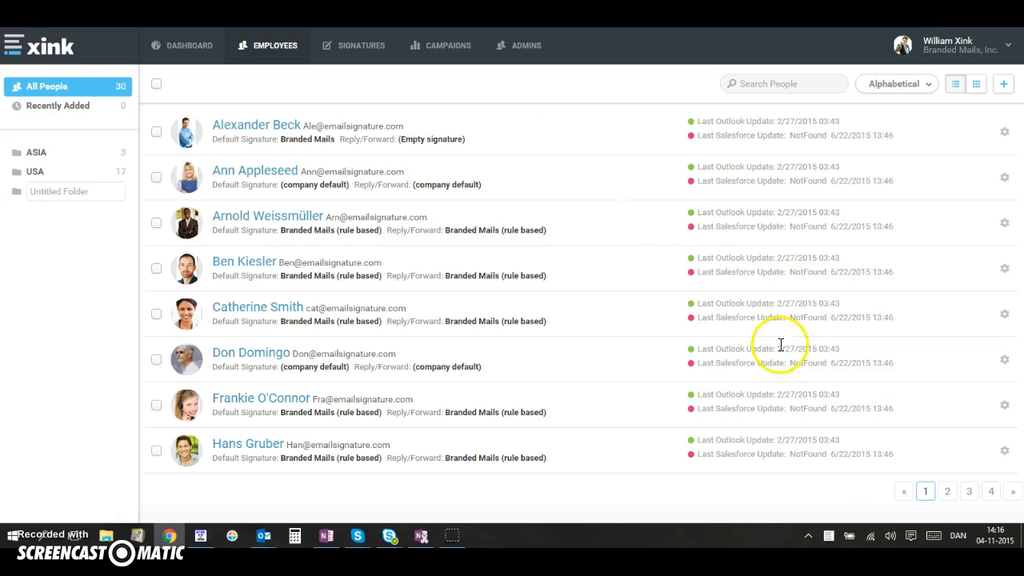
- Review the actions available for the first employee and look at My Credentials in the Xink desktop client
{"action": "right_click", "coordinate": [830, 536]}
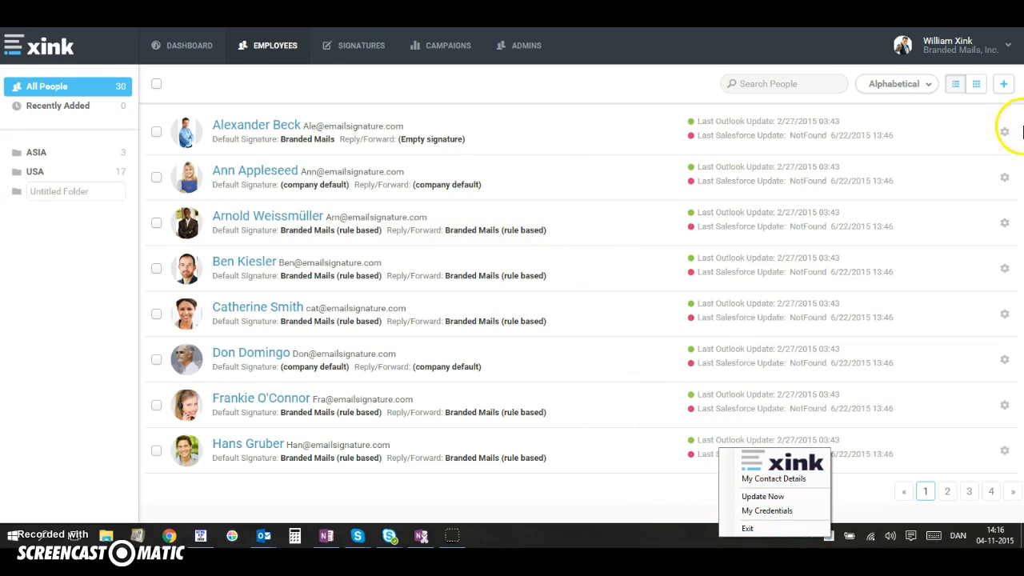
{"action": "left_click", "coordinate": [1010, 133]}
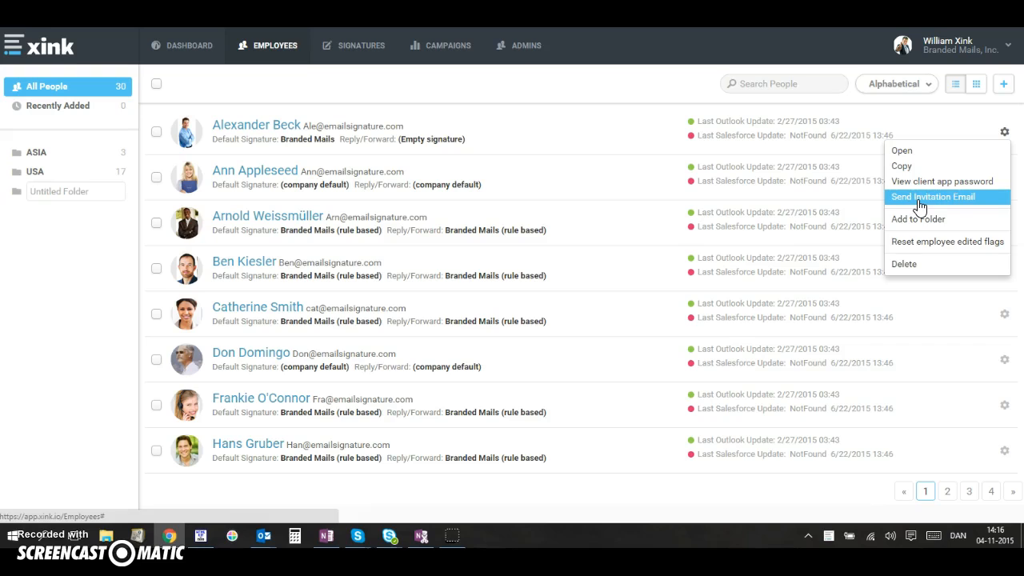
{"action": "right_click", "coordinate": [828, 535]}
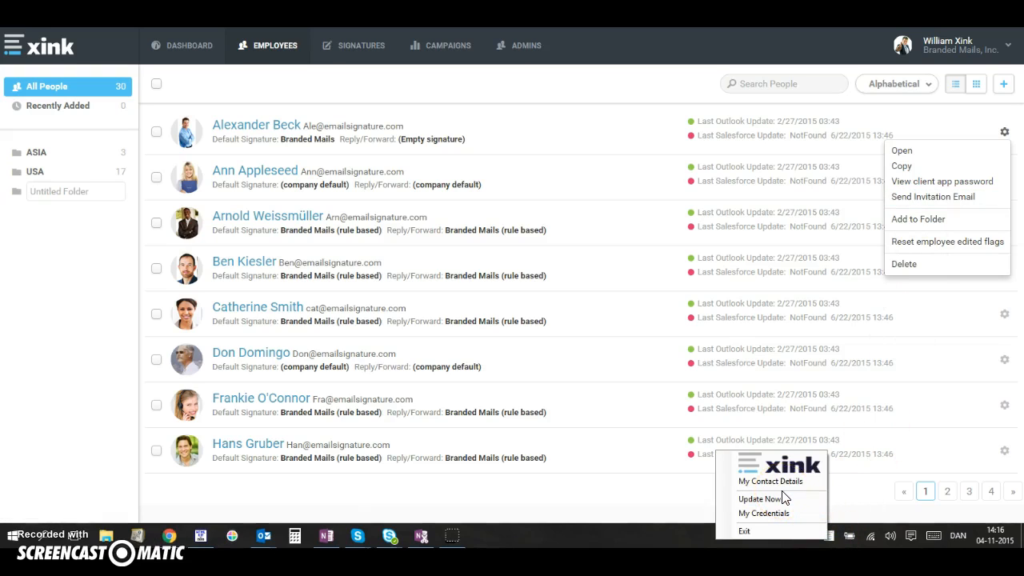
{"action": "left_click", "coordinate": [796, 516]}
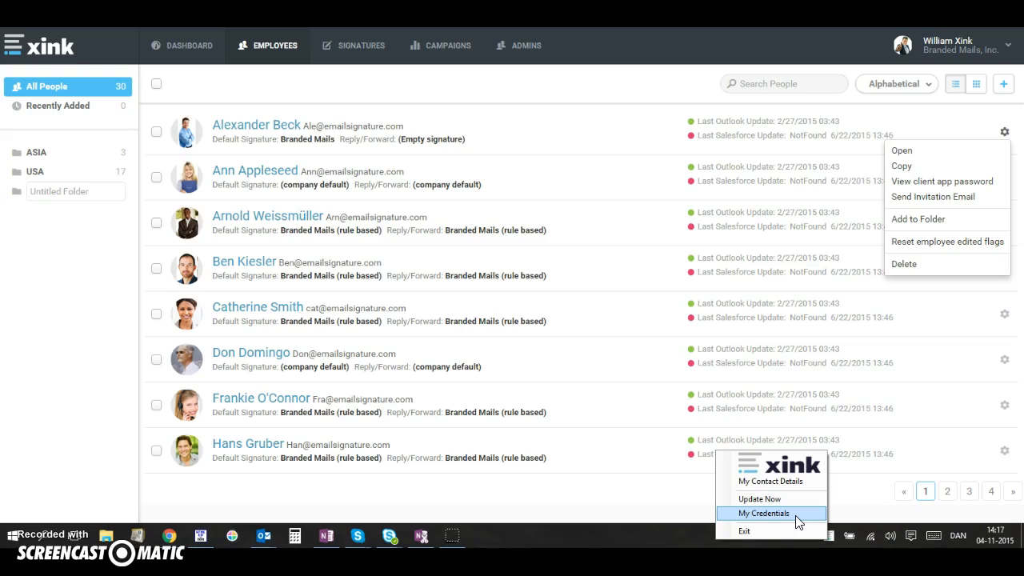
{"action": "left_click", "coordinate": [624, 130]}
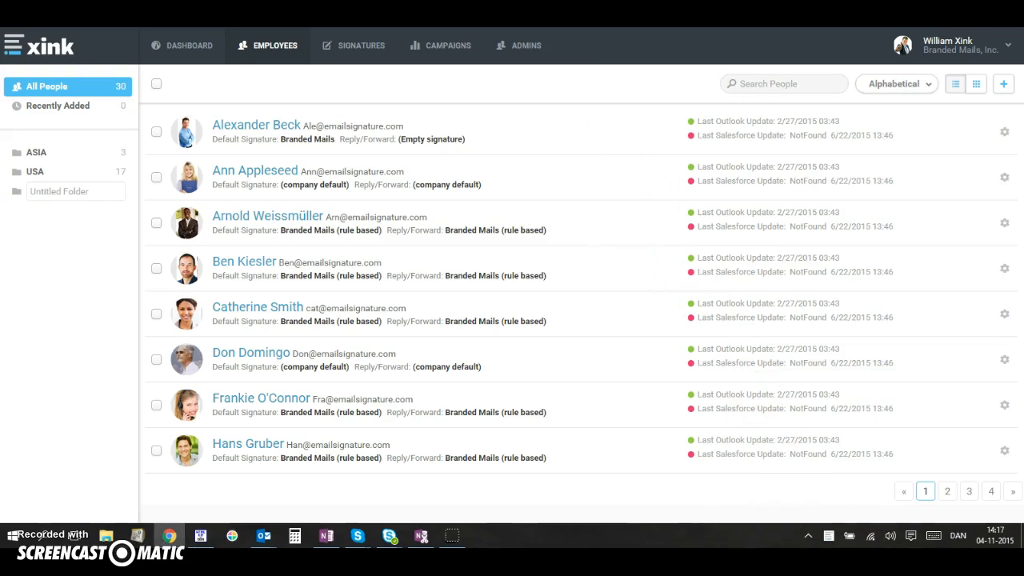
- Review the Office 365, Google Apps, Salesforce (Beta) and Azure AD integration settings in the preferences
{"action": "left_click", "coordinate": [1000, 46]}
{"action": "left_click", "coordinate": [956, 78]}
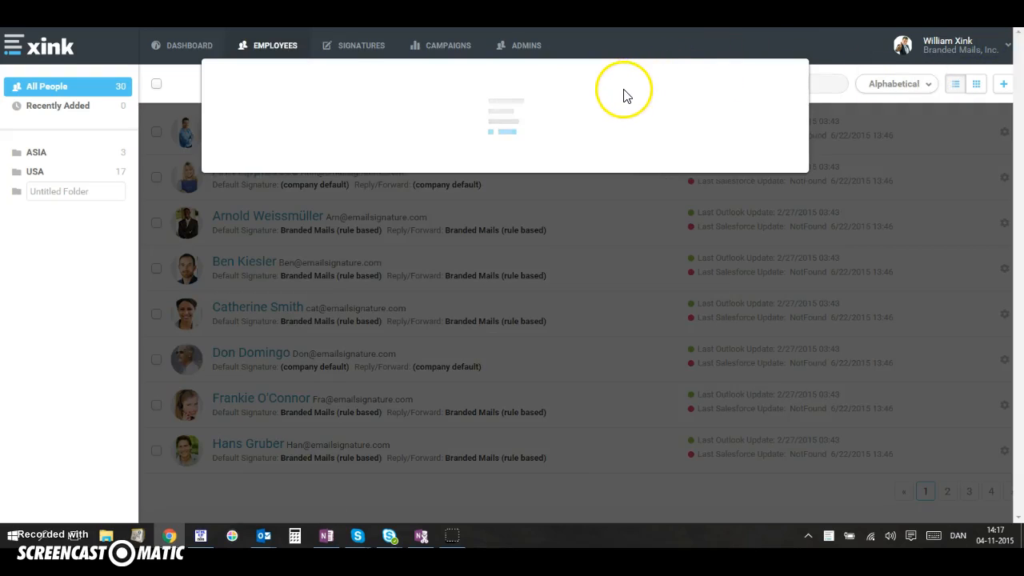
{"action": "left_click", "coordinate": [528, 88]}
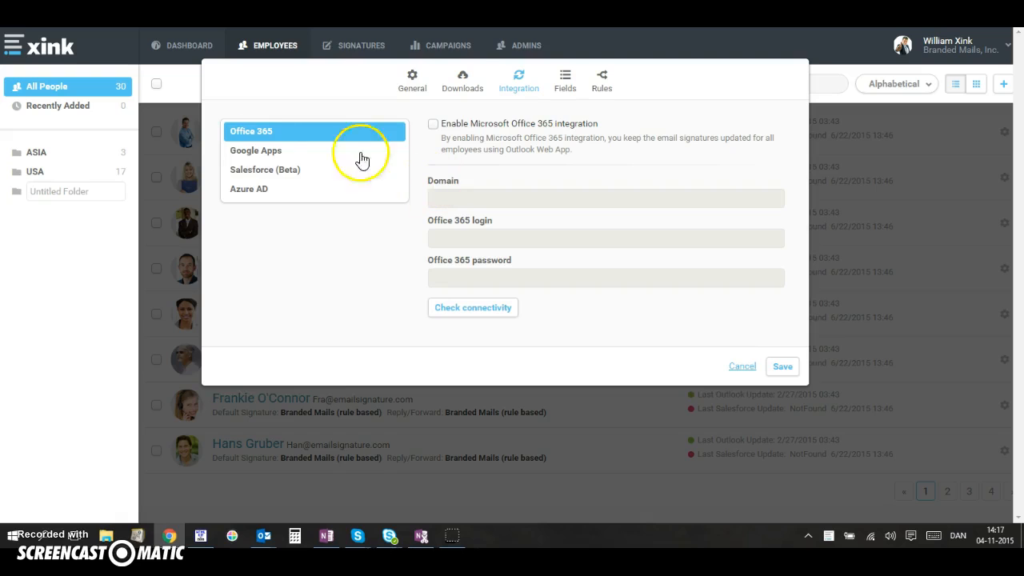
{"action": "left_click", "coordinate": [270, 154]}
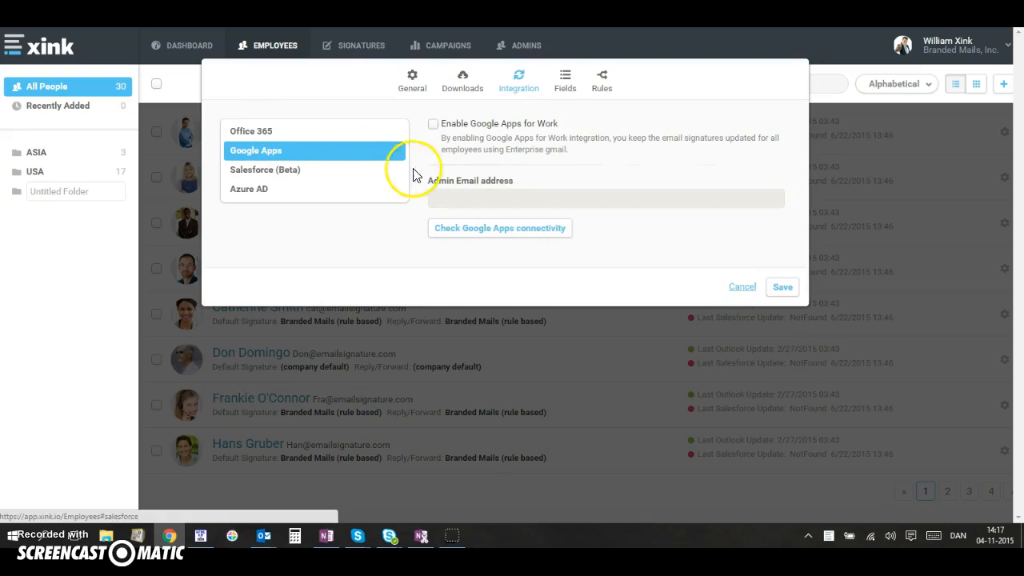
{"action": "left_click", "coordinate": [285, 178]}
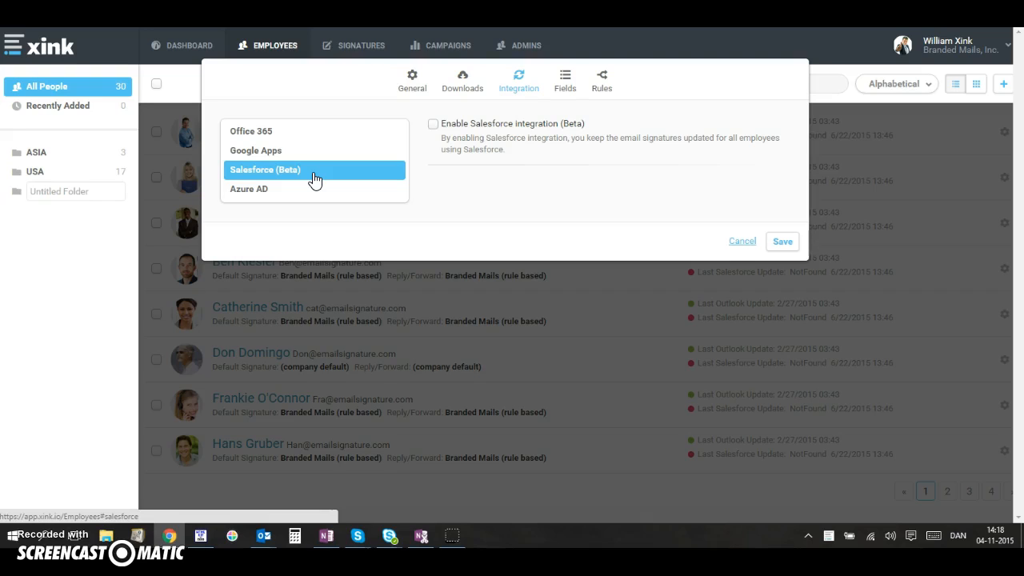
{"action": "left_click", "coordinate": [305, 192]}
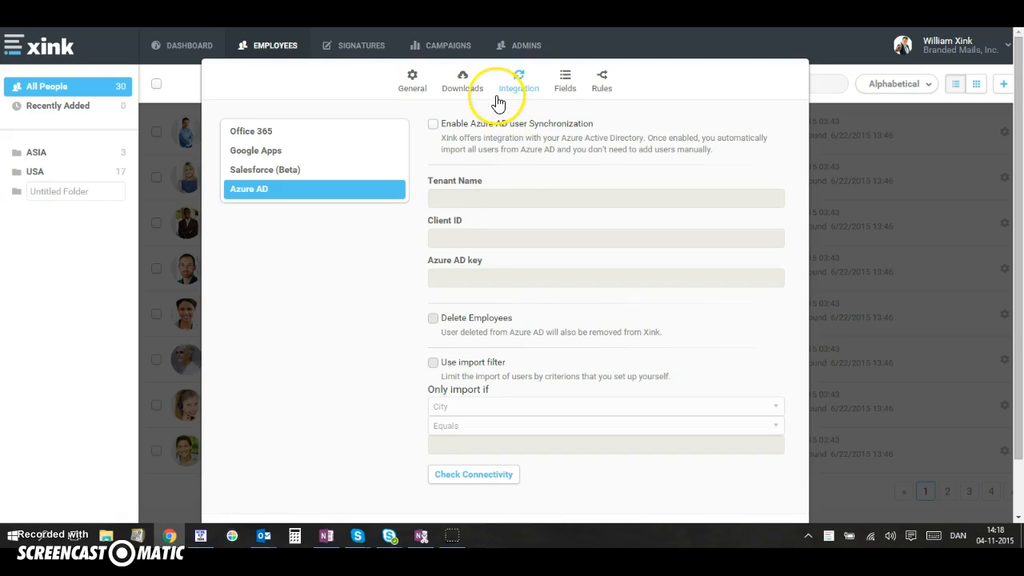
- Examine the condition operators and signature choices for a new signature rule, and cancel the rule without saving
{"action": "left_click", "coordinate": [601, 85]}
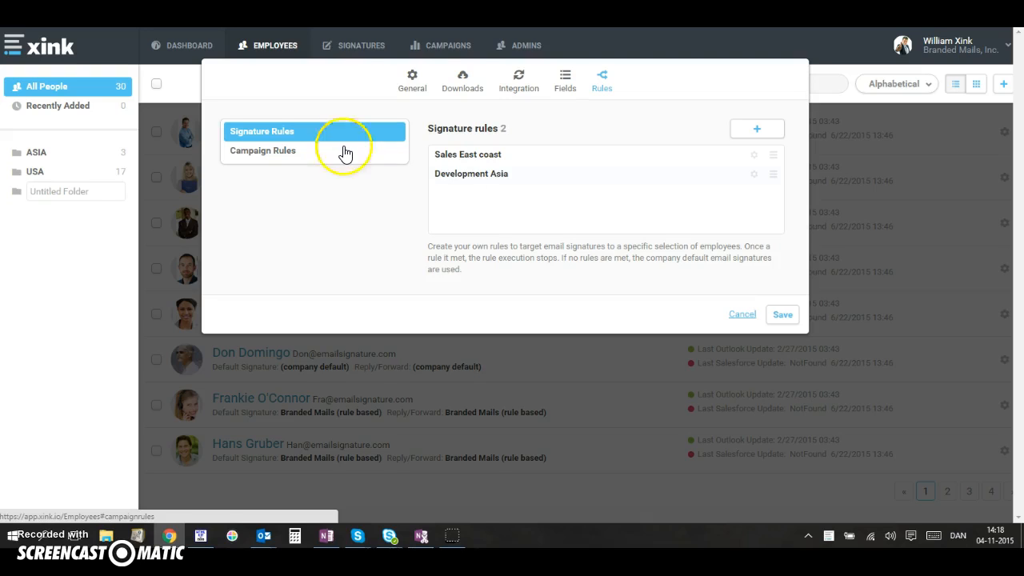
{"action": "left_click", "coordinate": [759, 130]}
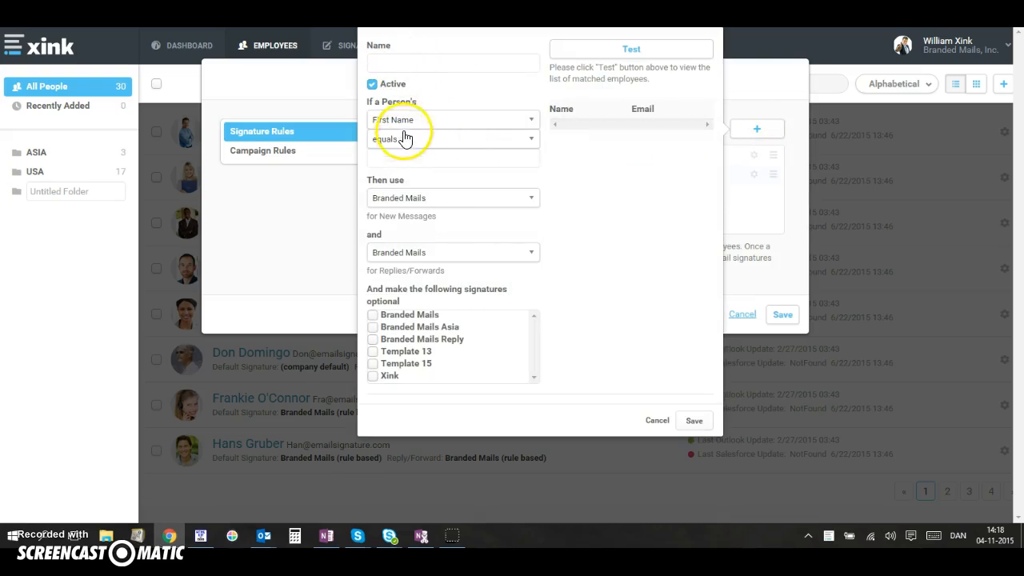
{"action": "left_click", "coordinate": [411, 142]}
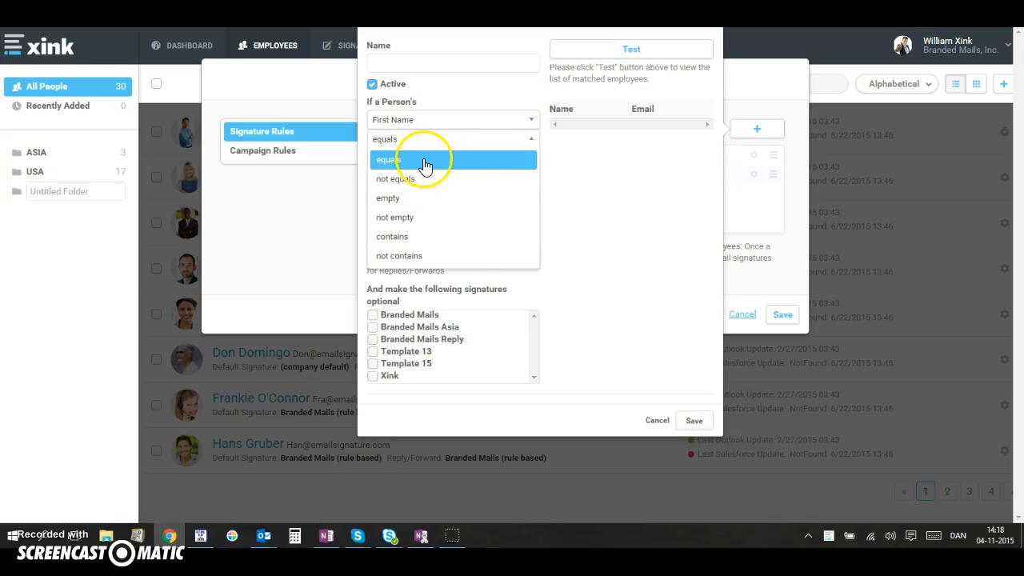
{"action": "left_click", "coordinate": [413, 60]}
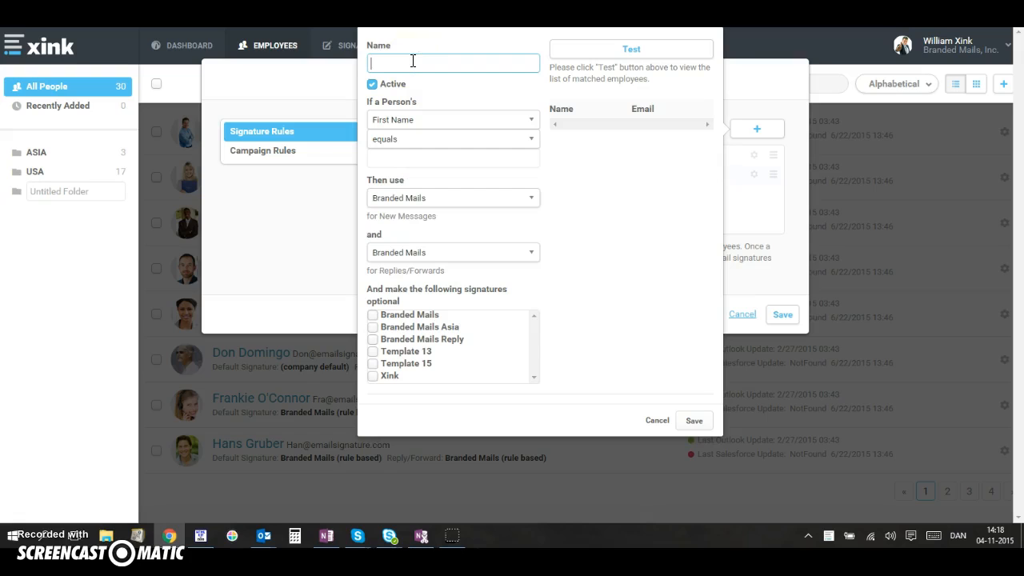
{"action": "left_click", "coordinate": [411, 199]}
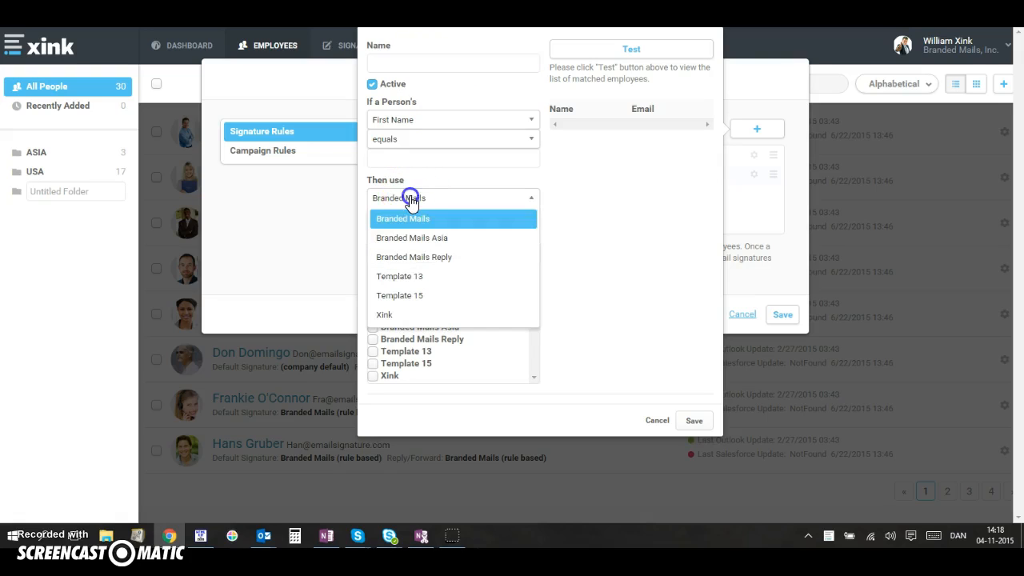
{"action": "left_click", "coordinate": [473, 219]}
{"action": "left_click", "coordinate": [434, 255]}
{"action": "left_click", "coordinate": [622, 293]}
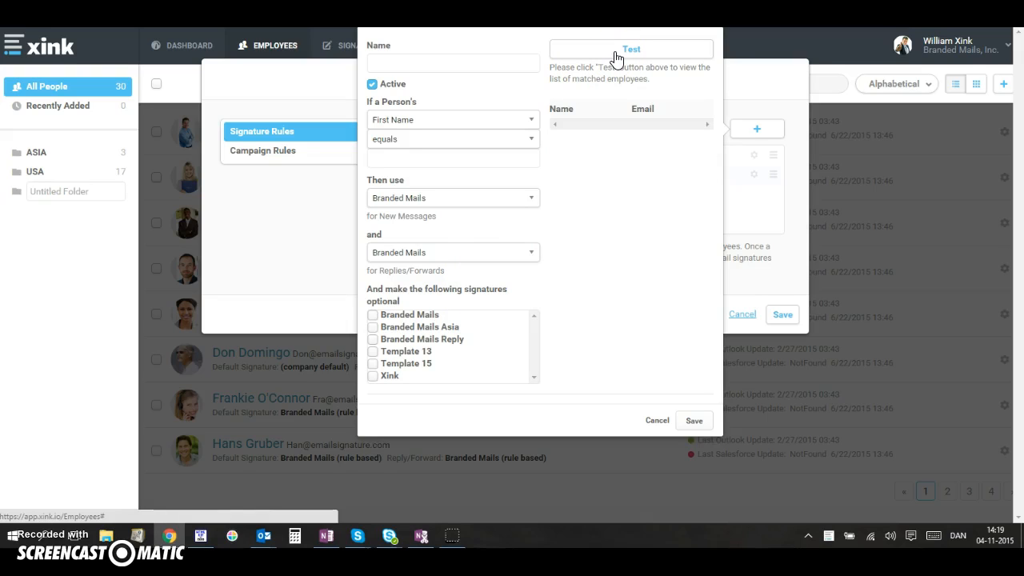
{"action": "left_click", "coordinate": [657, 420]}
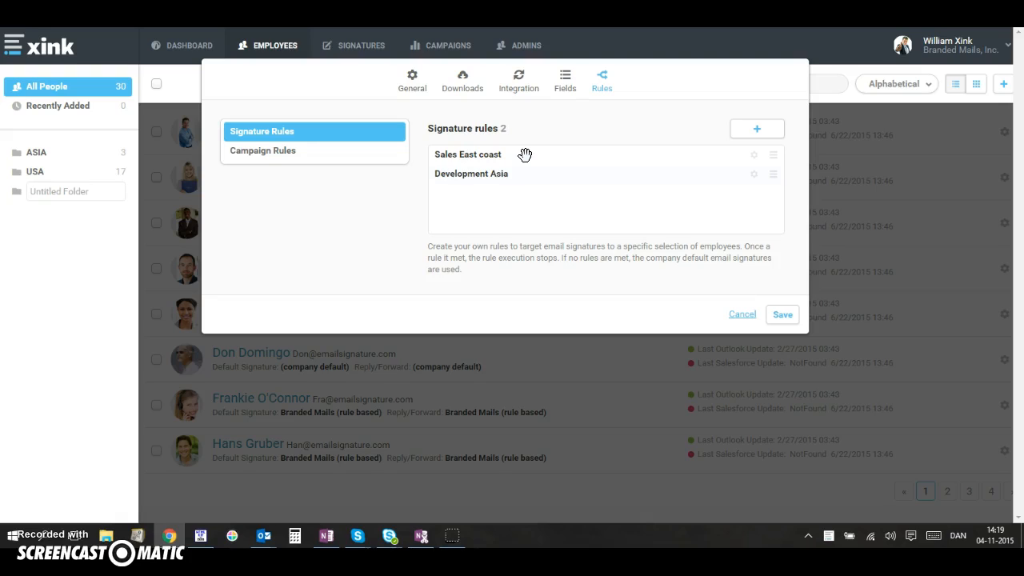
- Check the campaign rules, return to the signature rules and close the preferences without saving
{"action": "left_click", "coordinate": [288, 157]}
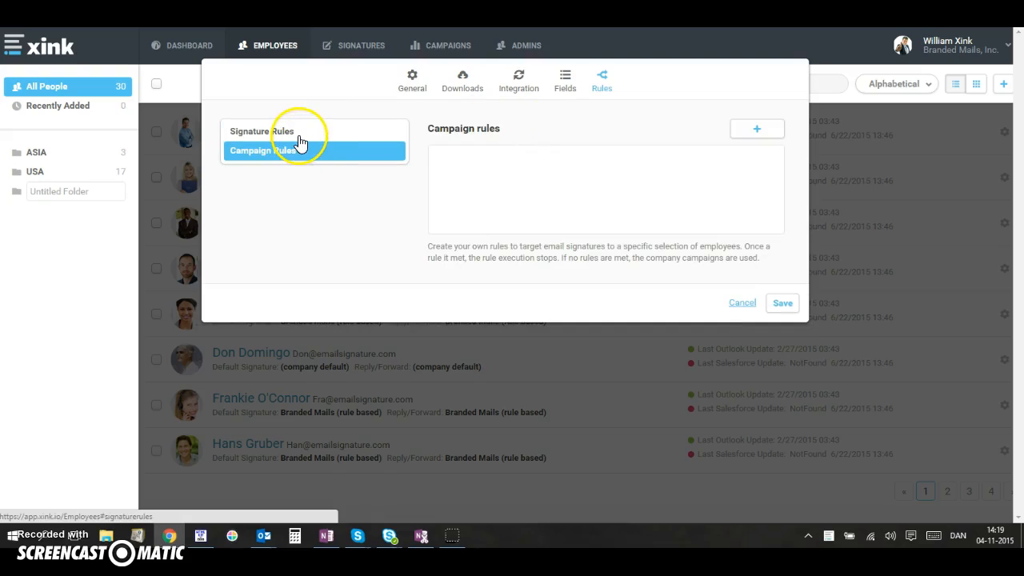
{"action": "left_click", "coordinate": [298, 134]}
{"action": "left_click", "coordinate": [743, 316]}
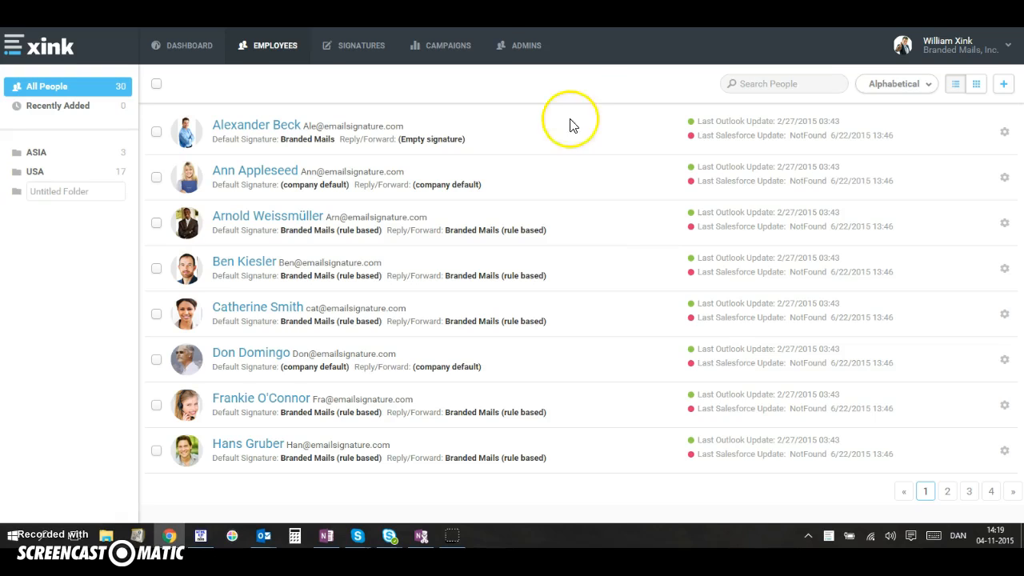
- Open the Admins section to view all administrators
{"action": "left_click", "coordinate": [528, 45]}
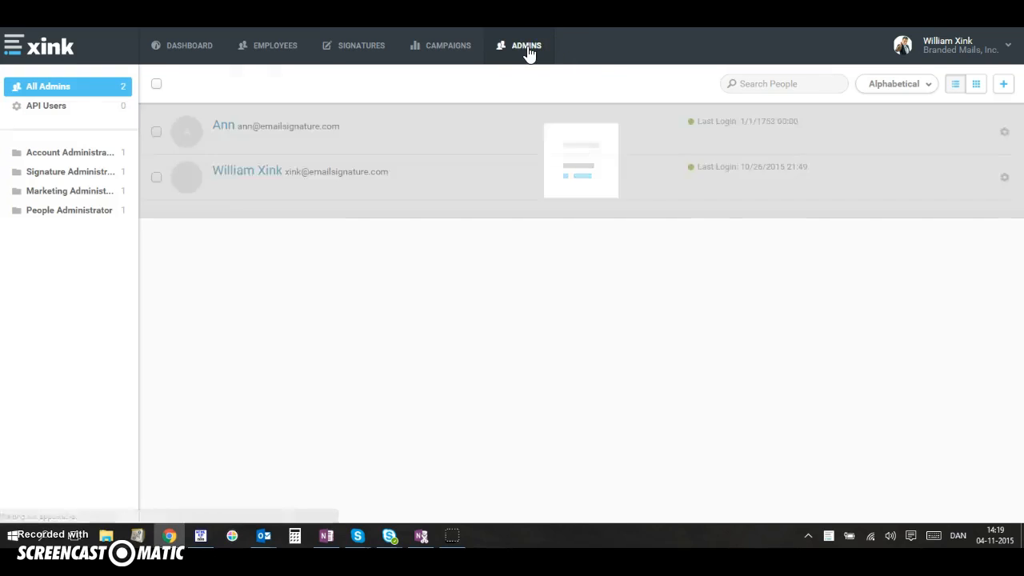